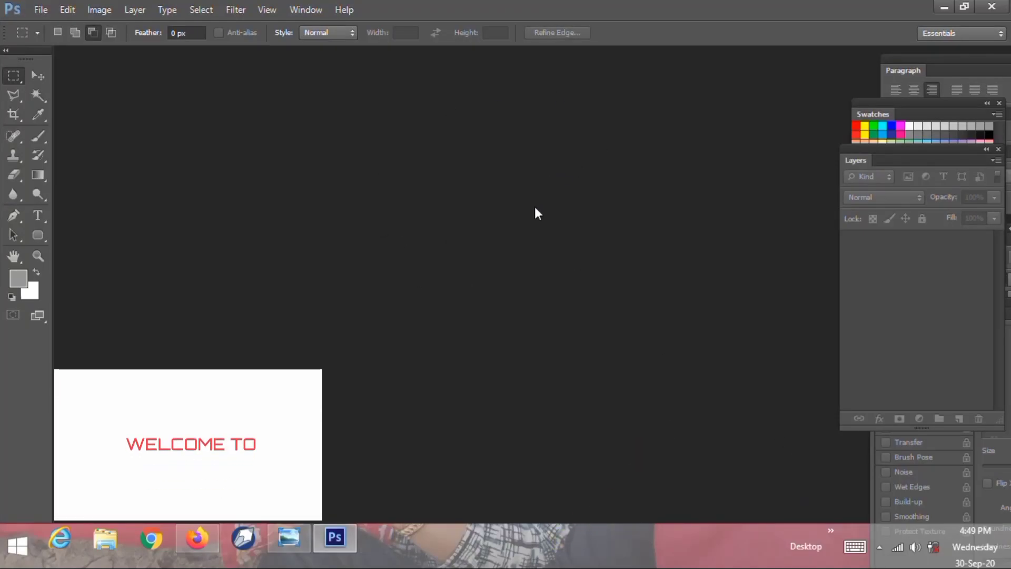
- Dismiss the file browser and set up a new document 15 cm wide by 5 cm tall
double_click(472, 248)
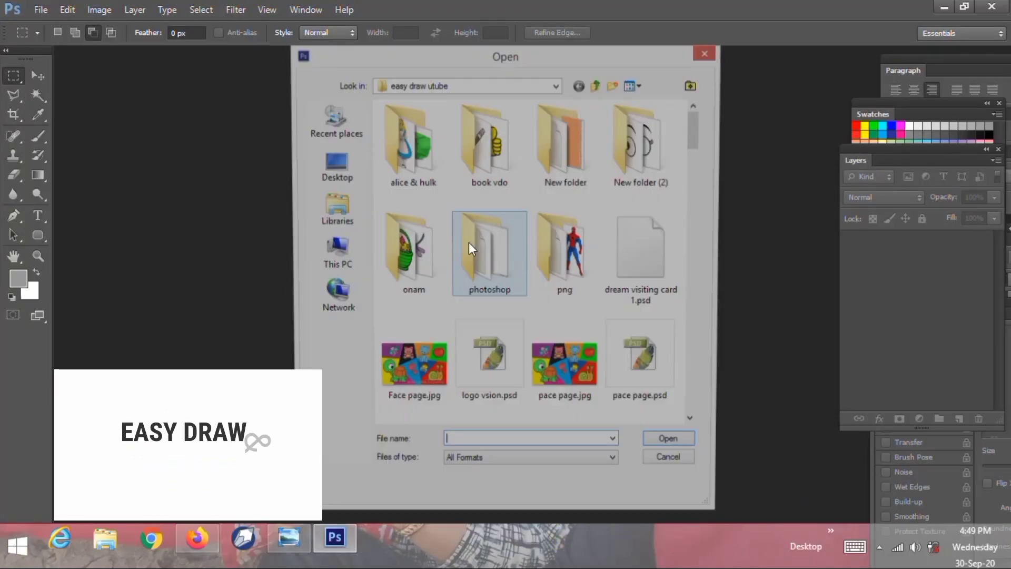
click(676, 466)
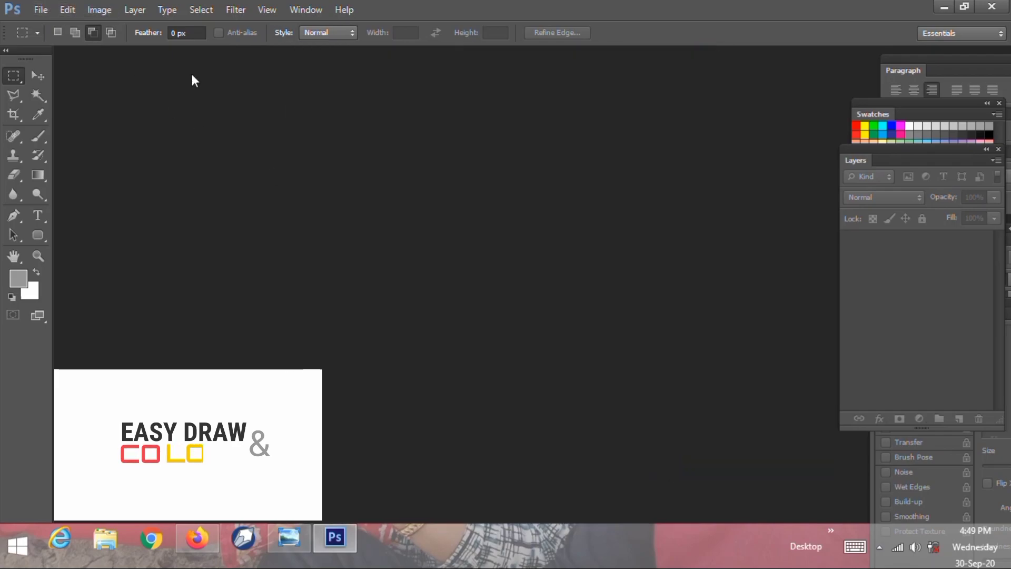
key(ctrl+n)
click(340, 178)
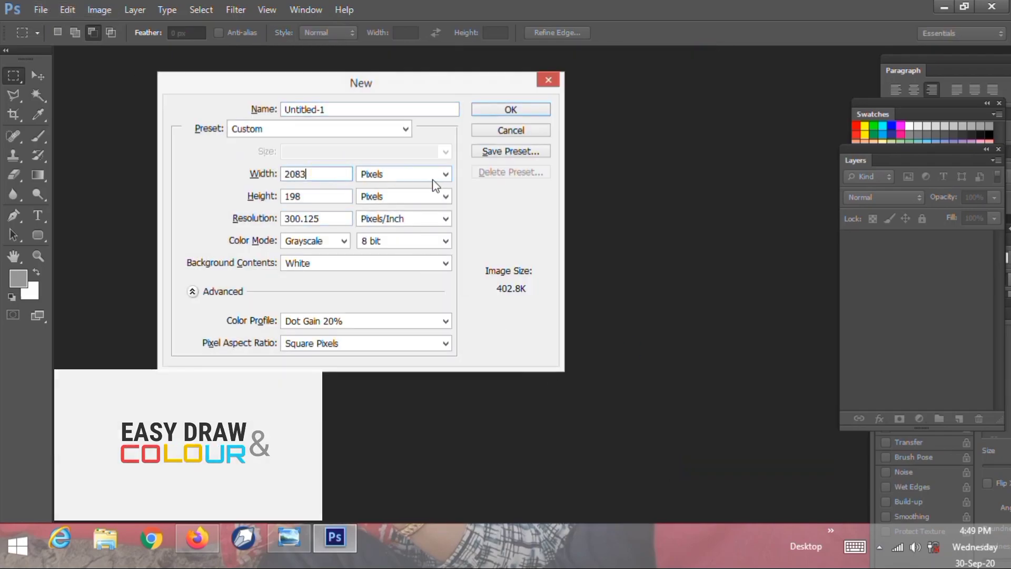
click(445, 174)
click(380, 212)
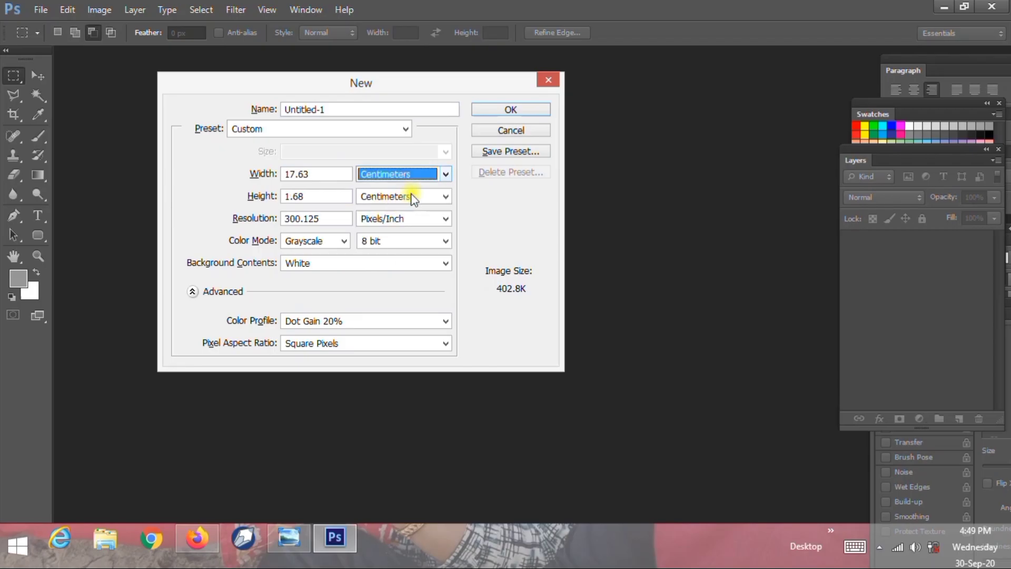
double_click(336, 178)
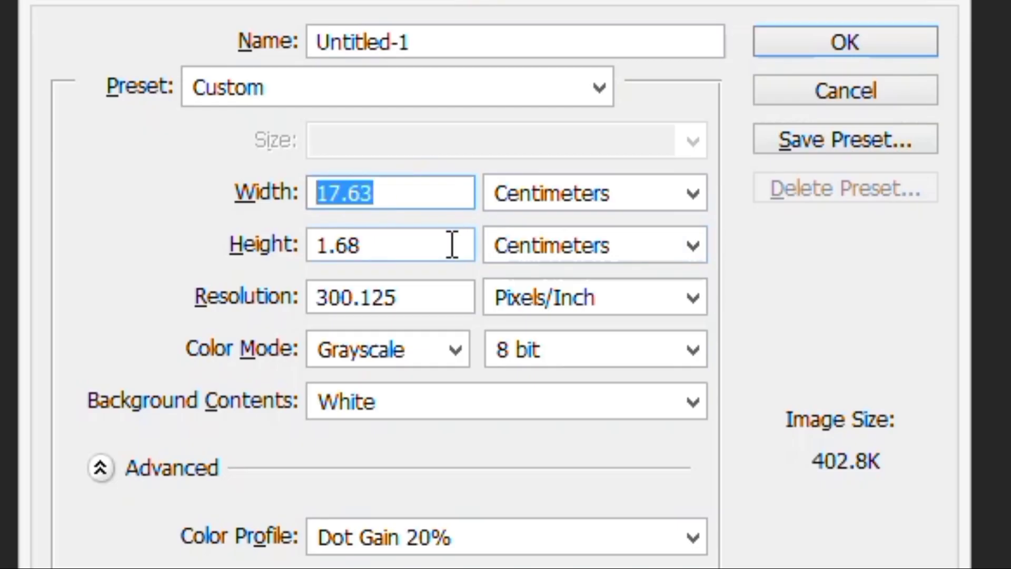
text(15)
key(Tab)
text(5)
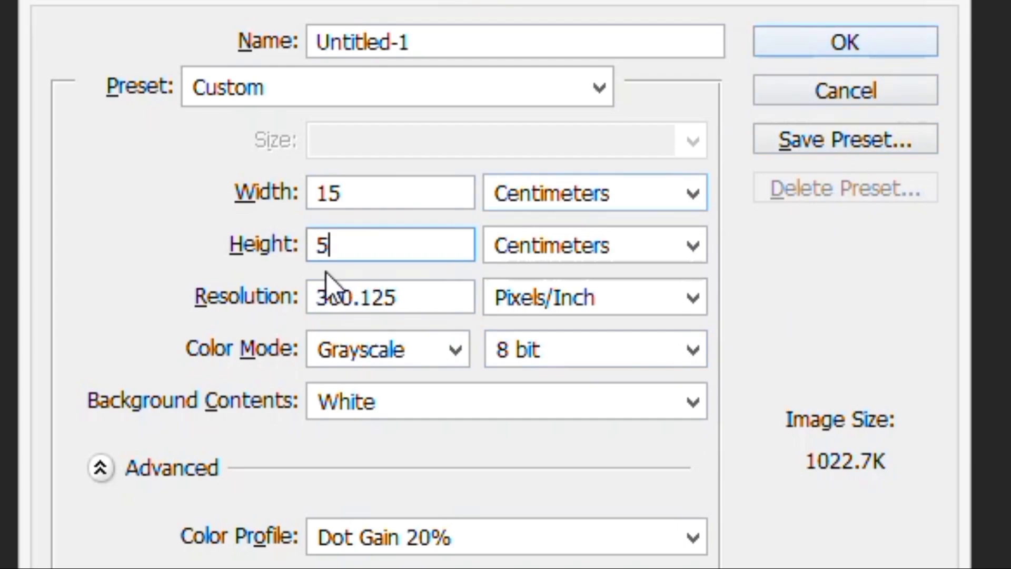
double_click(320, 259)
- Create the 15 × 5 cm document and save it in Photoshop format as 'vision card'
click(852, 40)
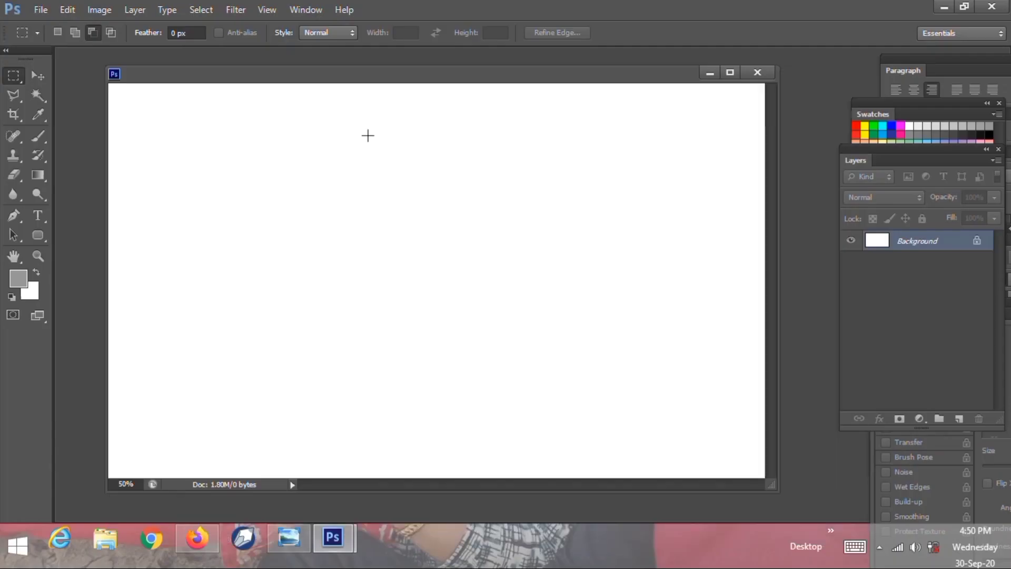
click(40, 10)
click(93, 195)
click(519, 339)
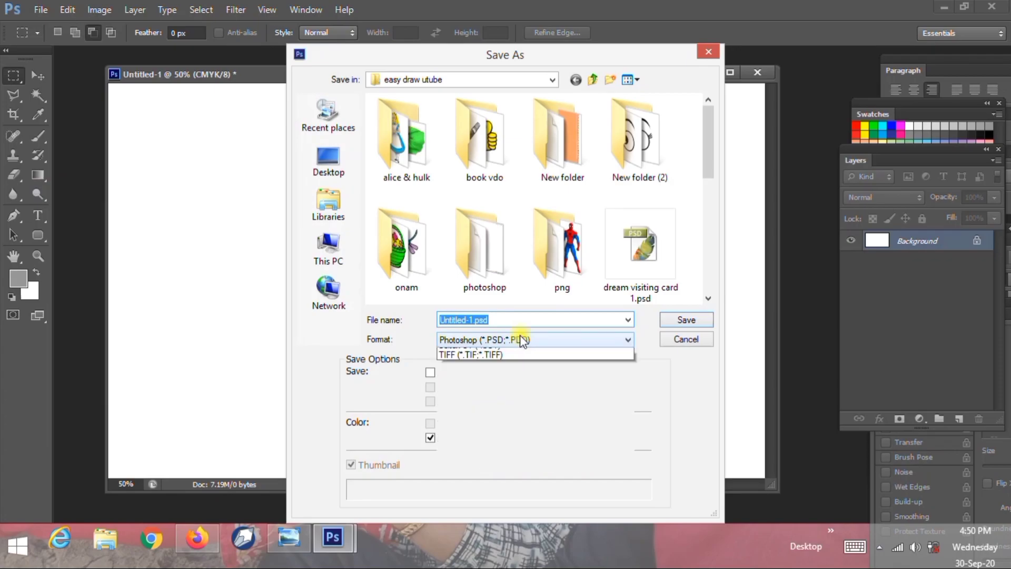
click(519, 320)
mouse_move(562, 138)
text(vi)
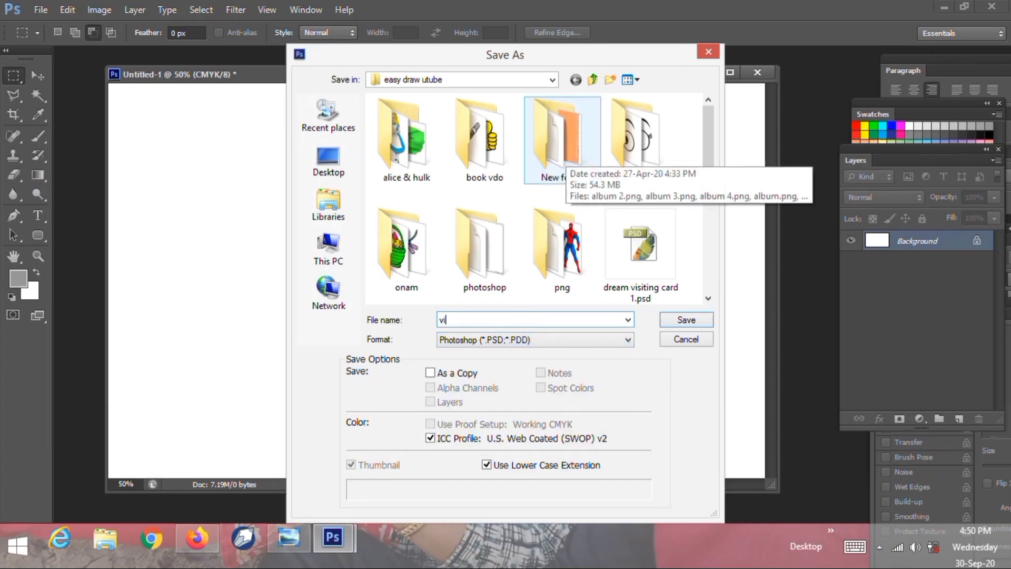
text(sion )
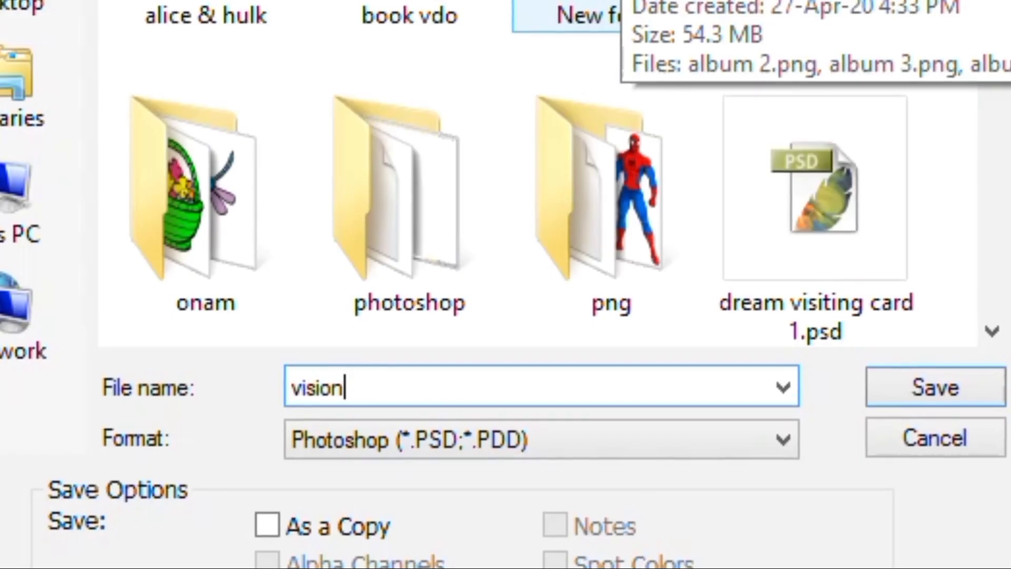
text(card)
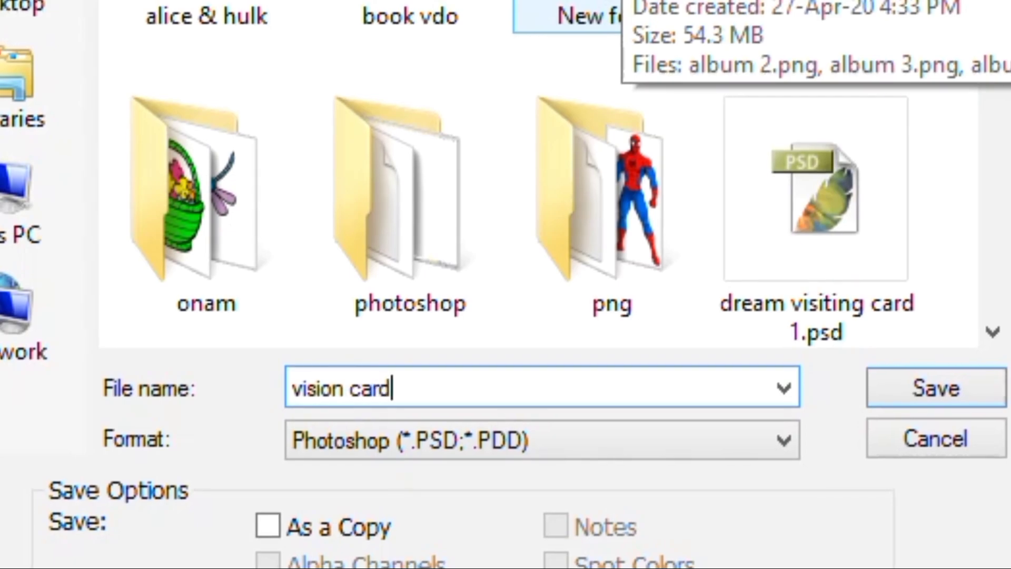
click(915, 382)
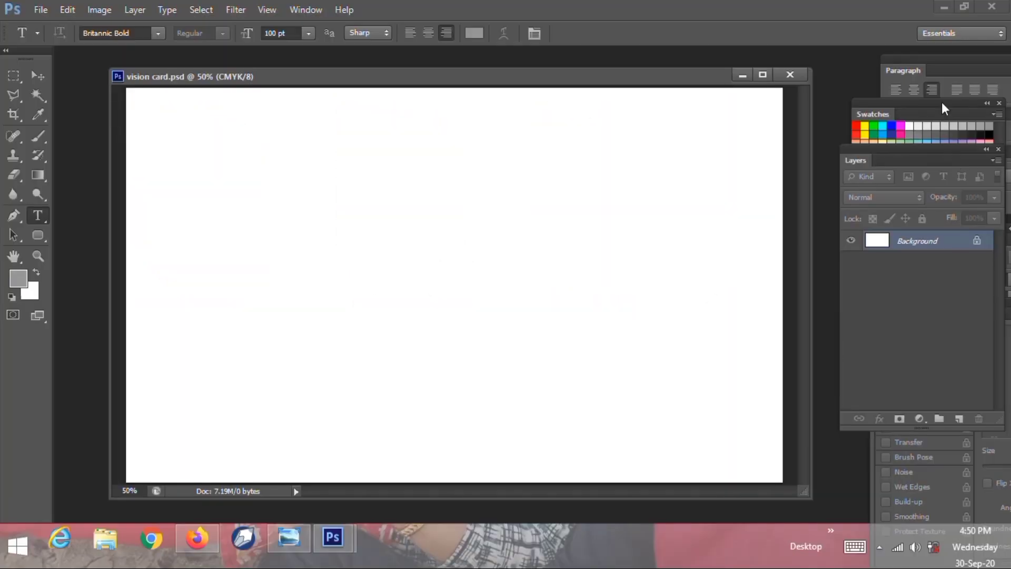
- Type 'vision' as a text layer and shift it right on the card
click(369, 260)
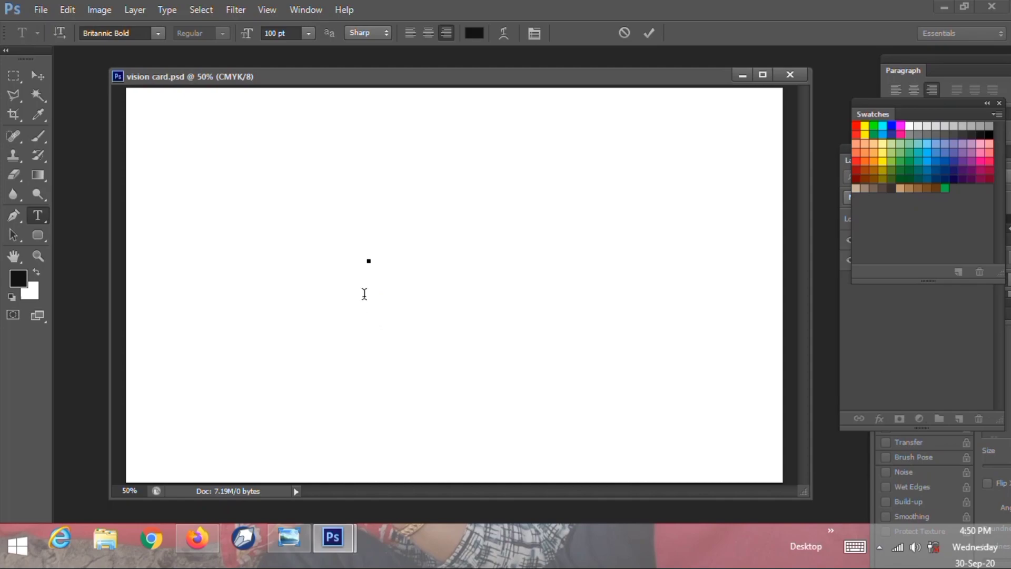
text(vis)
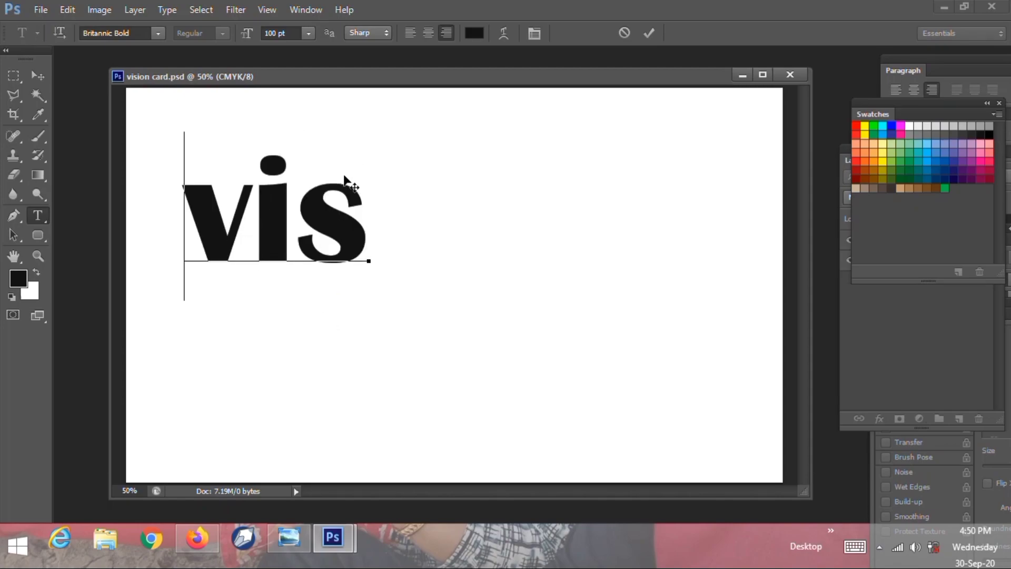
text(ion)
key(ctrl+Return)
key(v)
drag(371, 228, 601, 207)
- Add 'studio' as a second text line and centre both words stacked on the card
key(t)
click(350, 354)
text(s)
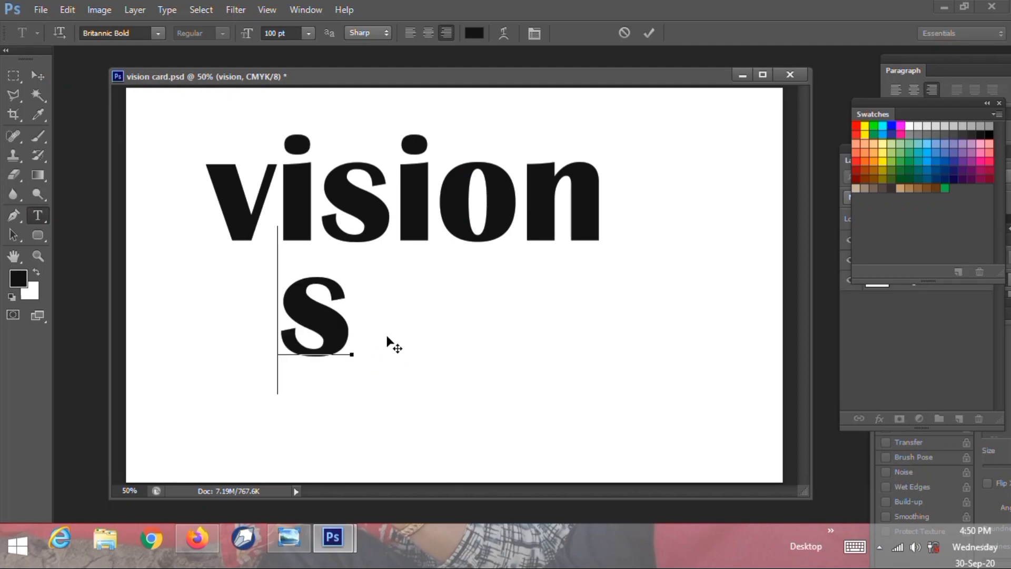
text(tudio)
key(ctrl+Return)
key(v)
drag(329, 296, 630, 334)
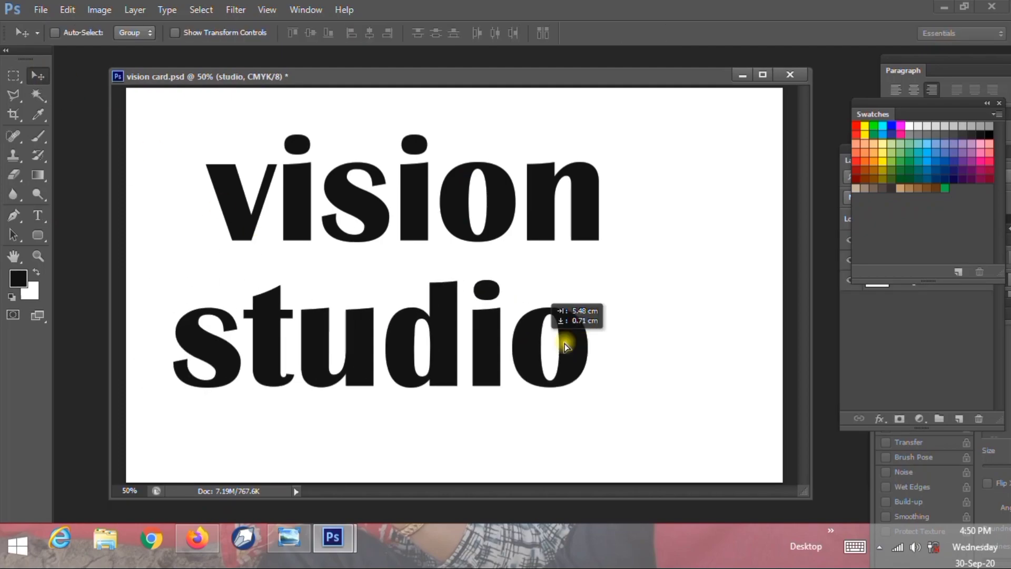
drag(582, 207, 655, 226)
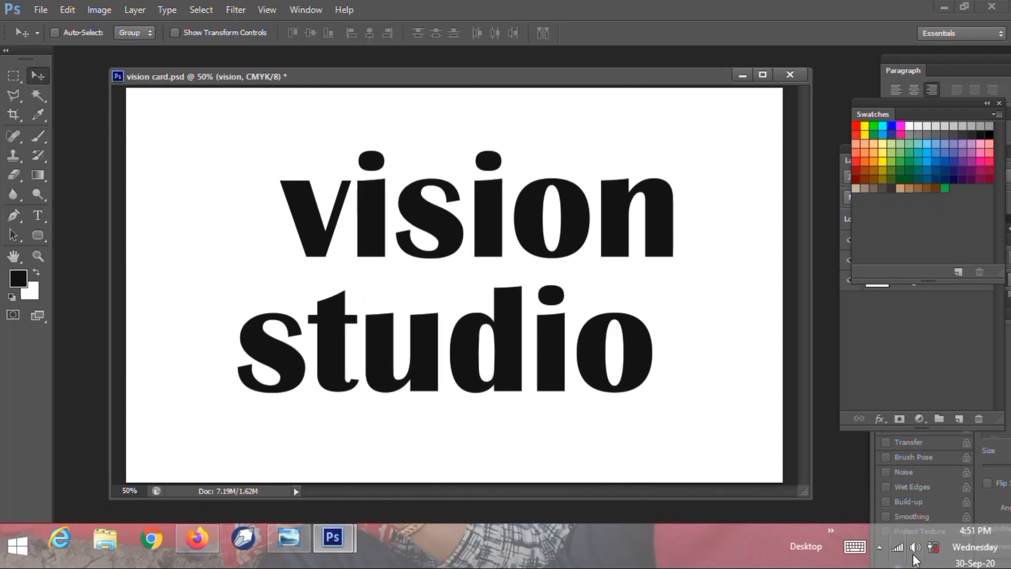
click(881, 547)
click(843, 464)
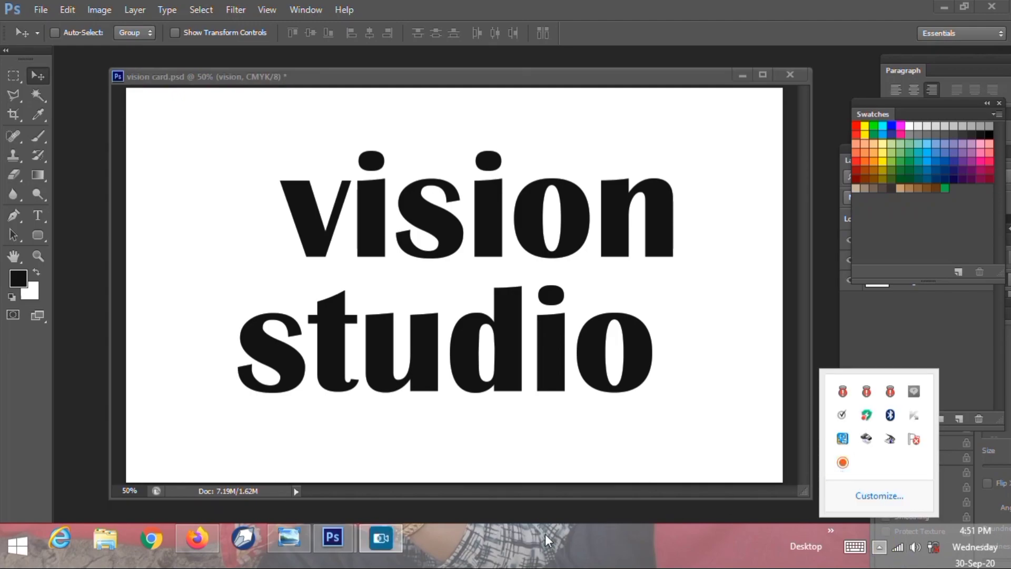
click(567, 542)
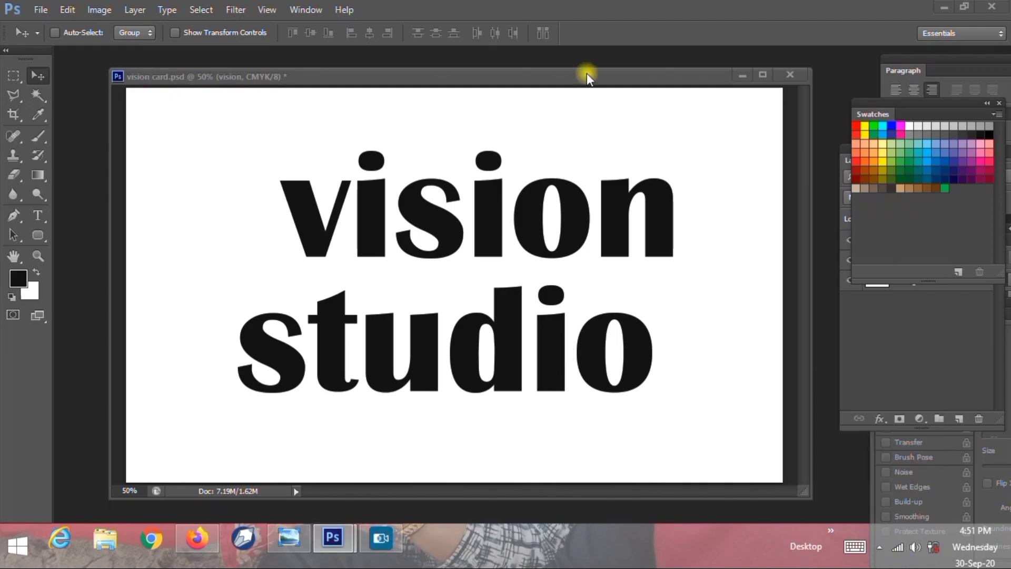
drag(586, 73, 586, 59)
- Retype the top line in capitals as 'VISION'
right_click(653, 213)
click(660, 227)
click(38, 215)
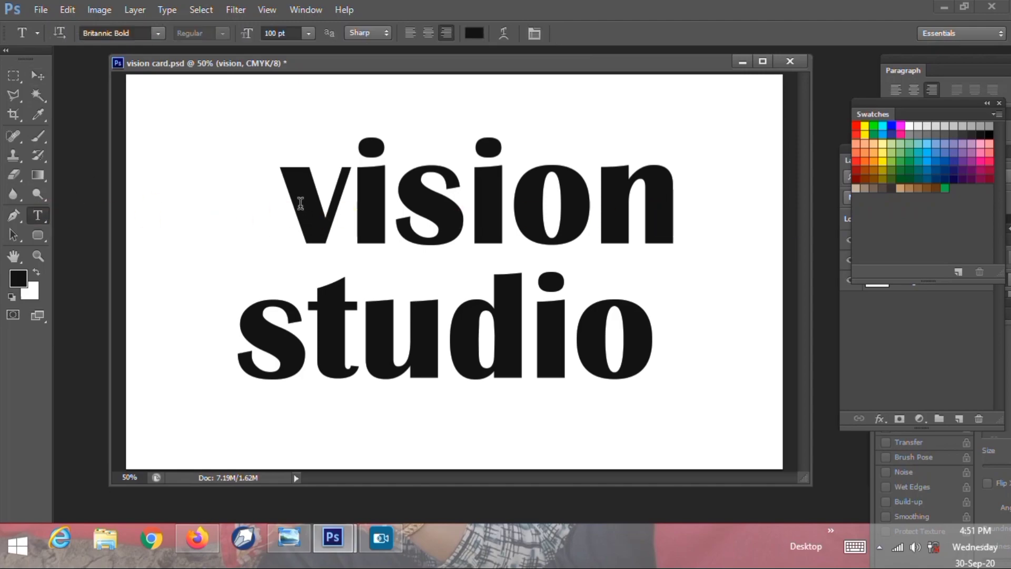
drag(300, 203, 726, 234)
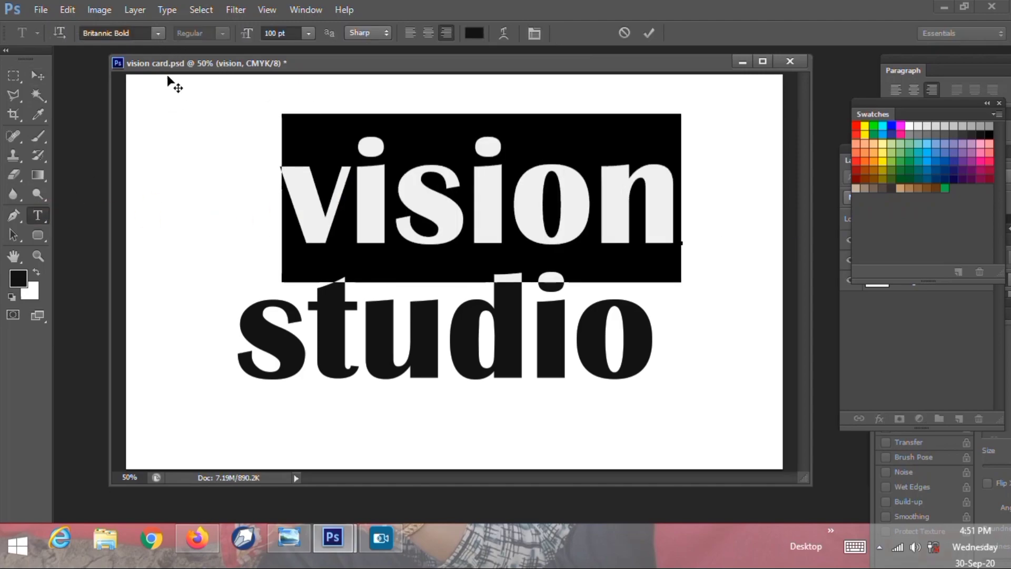
text(VISION)
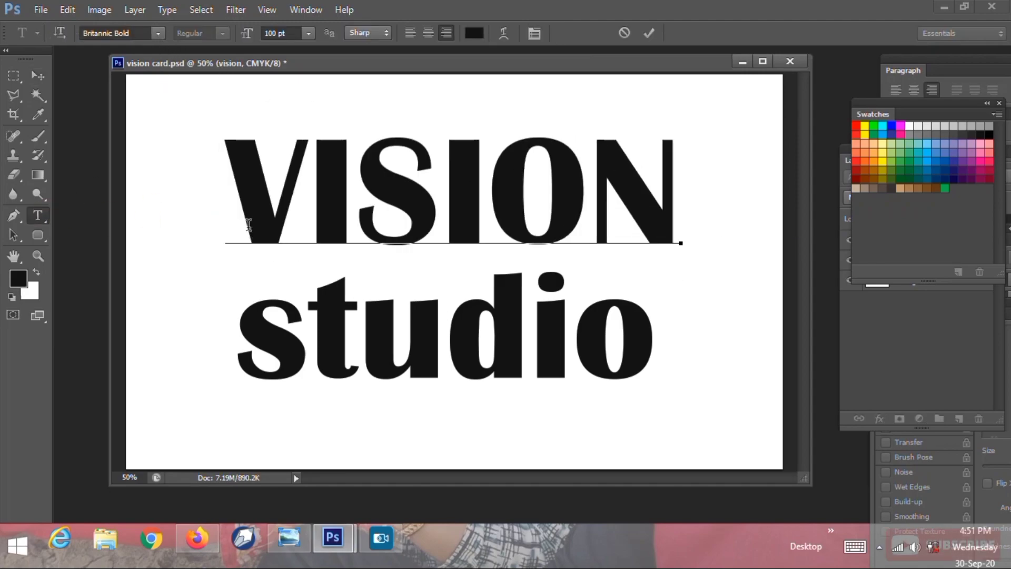
- Try Chocolate Bar Demo on VISION, then set it in Arial Black
double_click(238, 152)
click(157, 33)
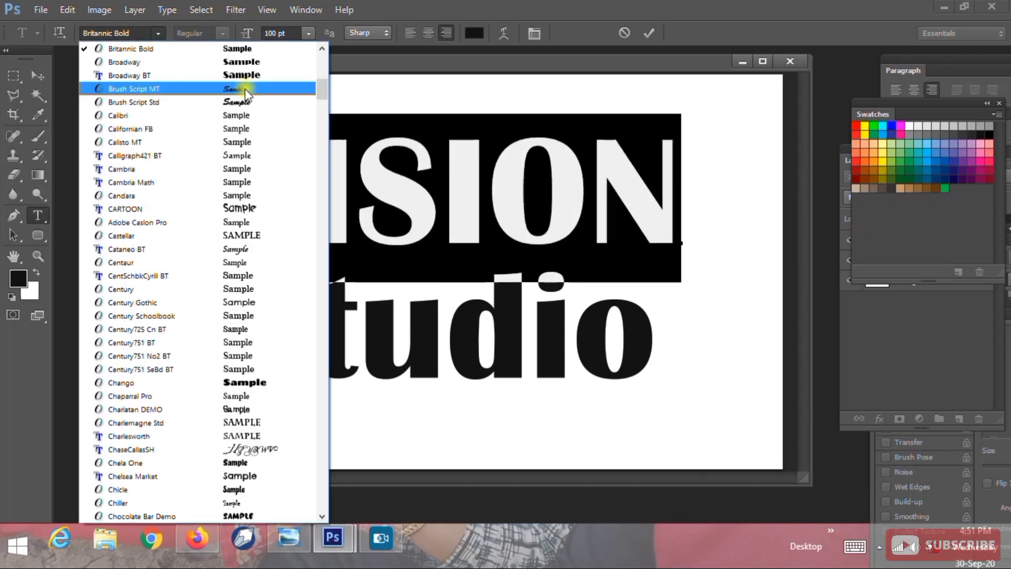
scroll(728, 162, up, 5)
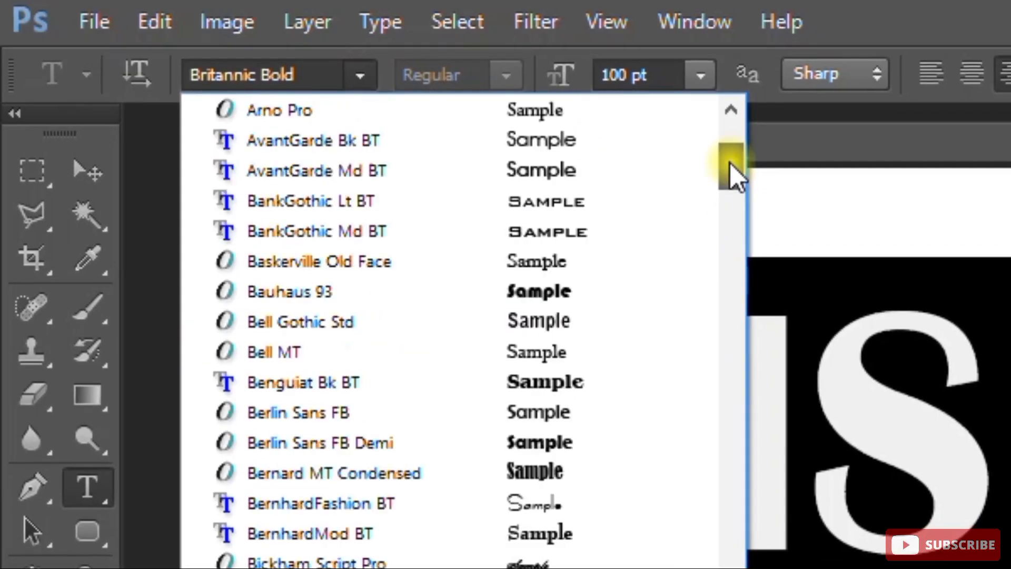
drag(729, 162, 703, 234)
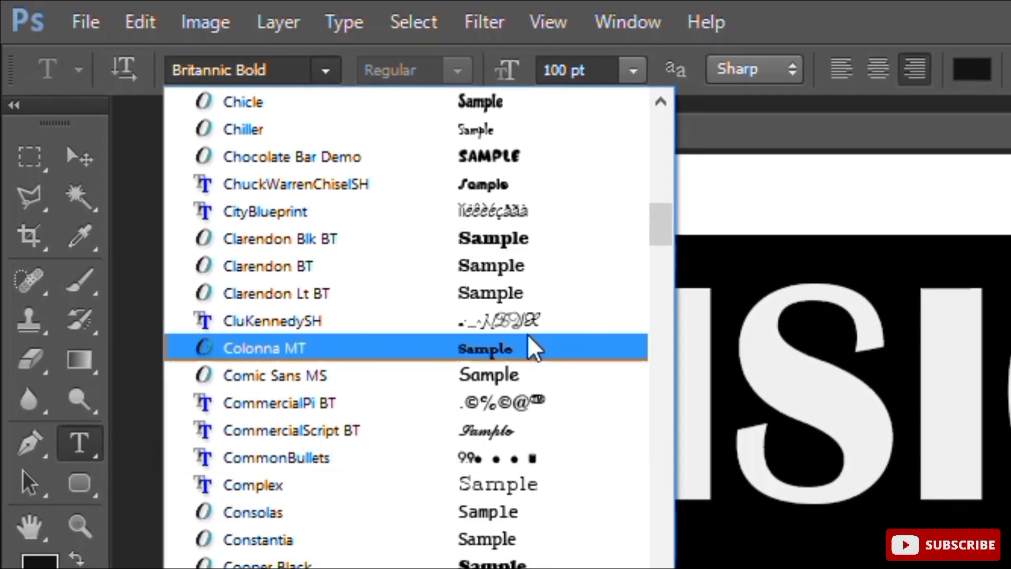
click(553, 164)
click(316, 68)
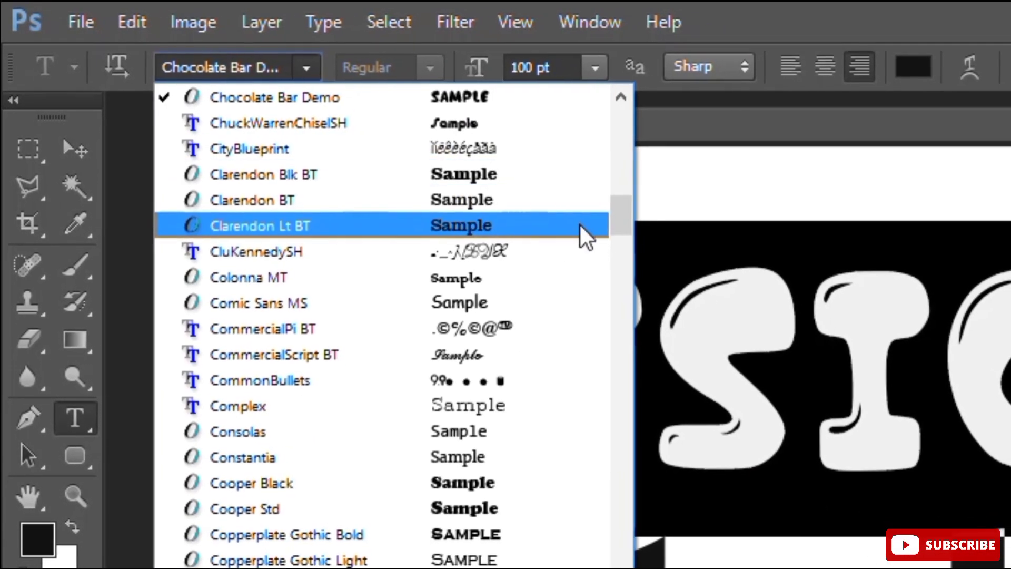
drag(611, 192, 593, 121)
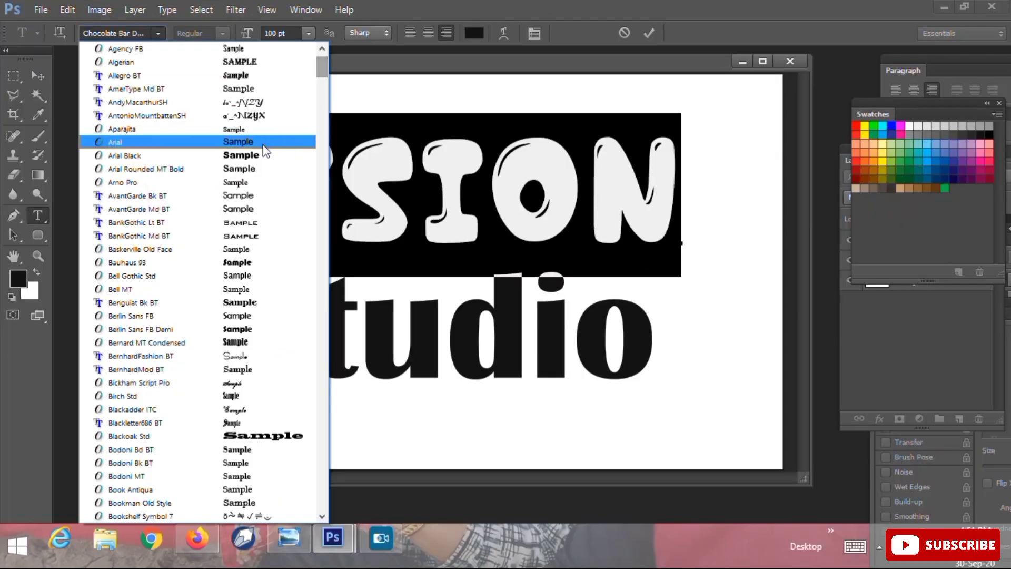
click(269, 148)
- Scale VISION down to about 79% and position it above studio
click(38, 75)
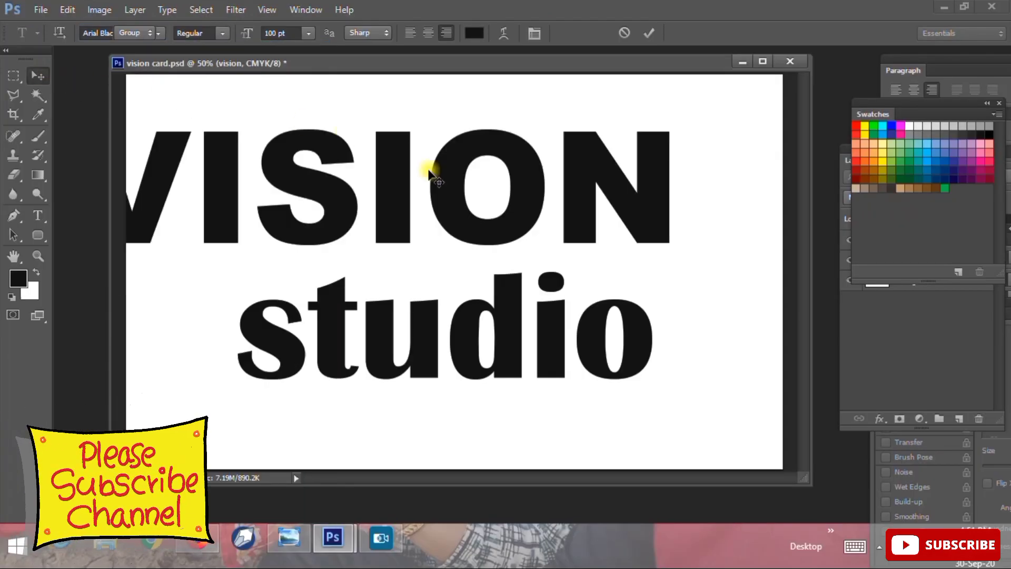
mouse_move(429, 169)
mouse_down()
mouse_move(513, 214)
mouse_move(502, 214)
mouse_up()
key(ctrl+t)
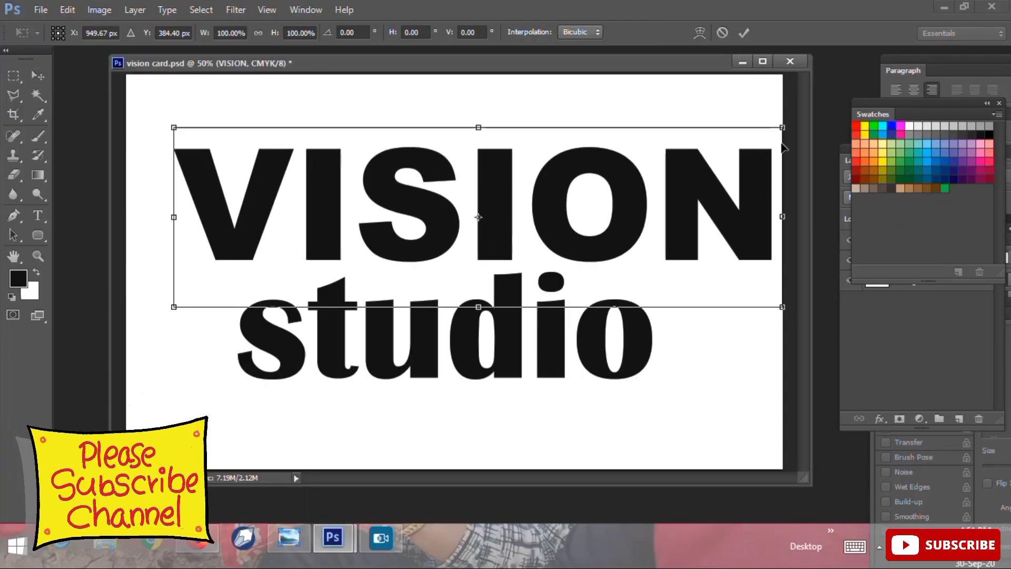
drag(783, 128, 697, 153)
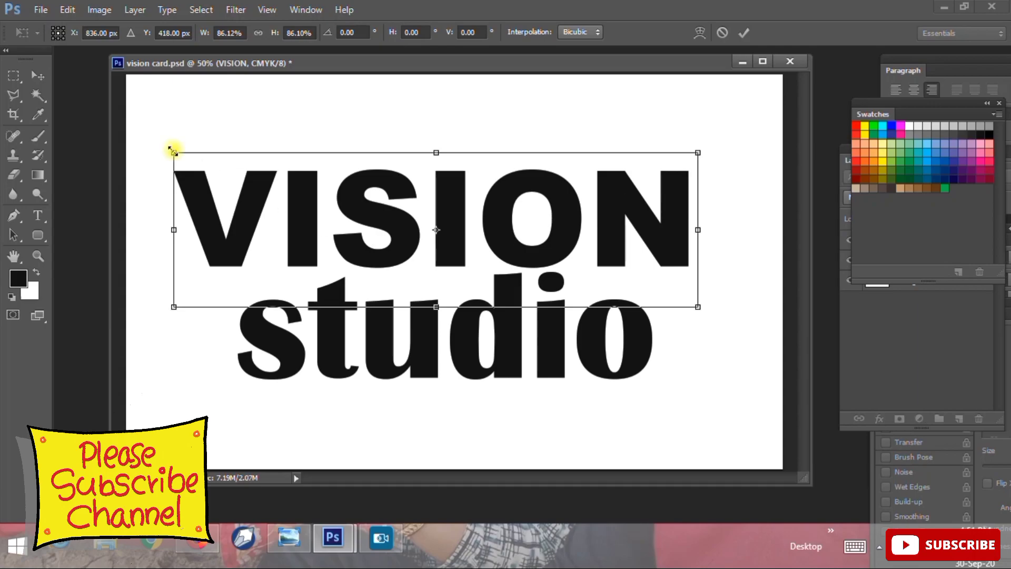
drag(174, 151, 250, 185)
drag(596, 225, 614, 176)
drag(704, 261, 739, 282)
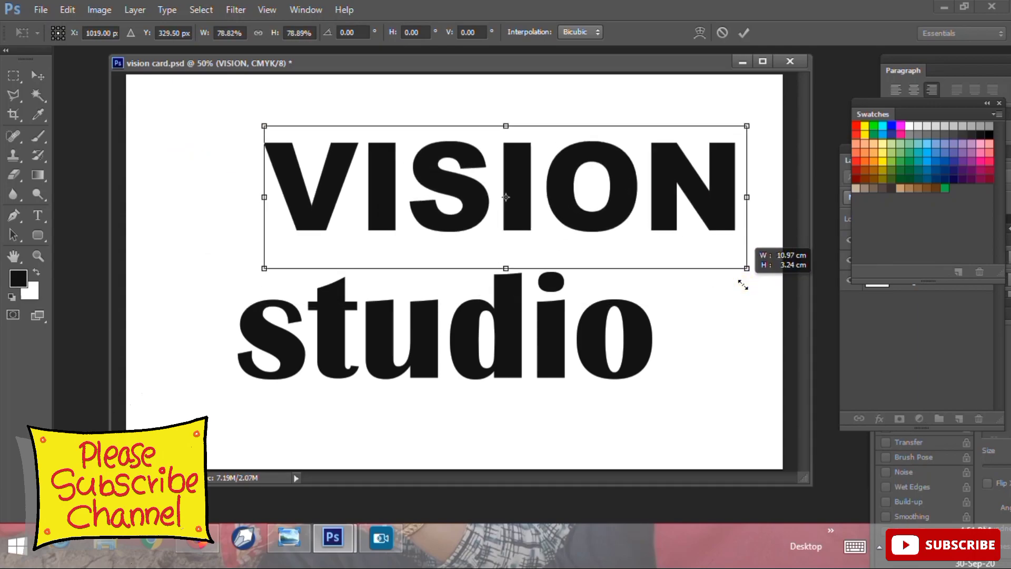
key(Return)
- Nudge VISION down toward studio and select the studio text for editing
drag(683, 182, 677, 223)
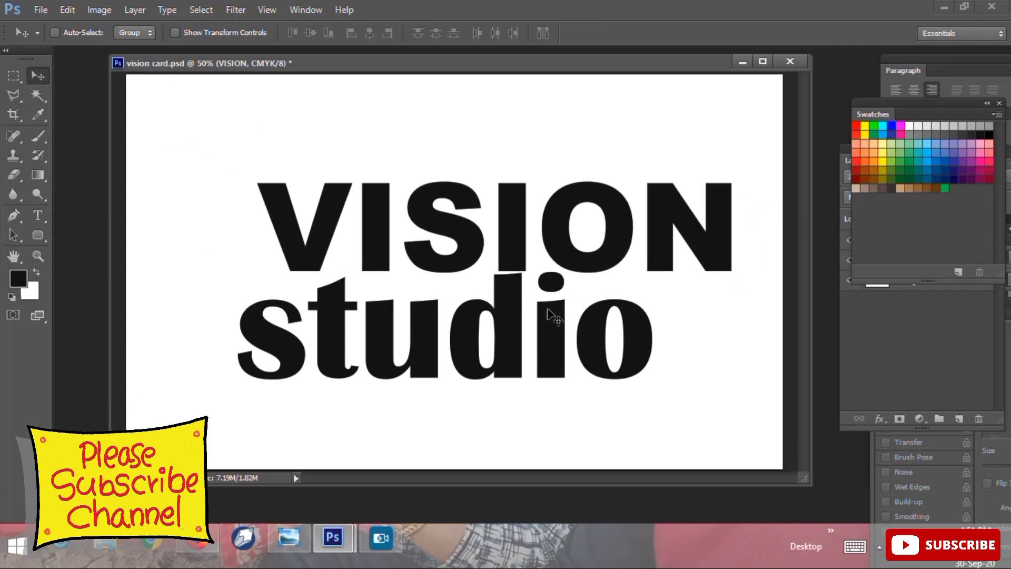
key(t)
double_click(521, 326)
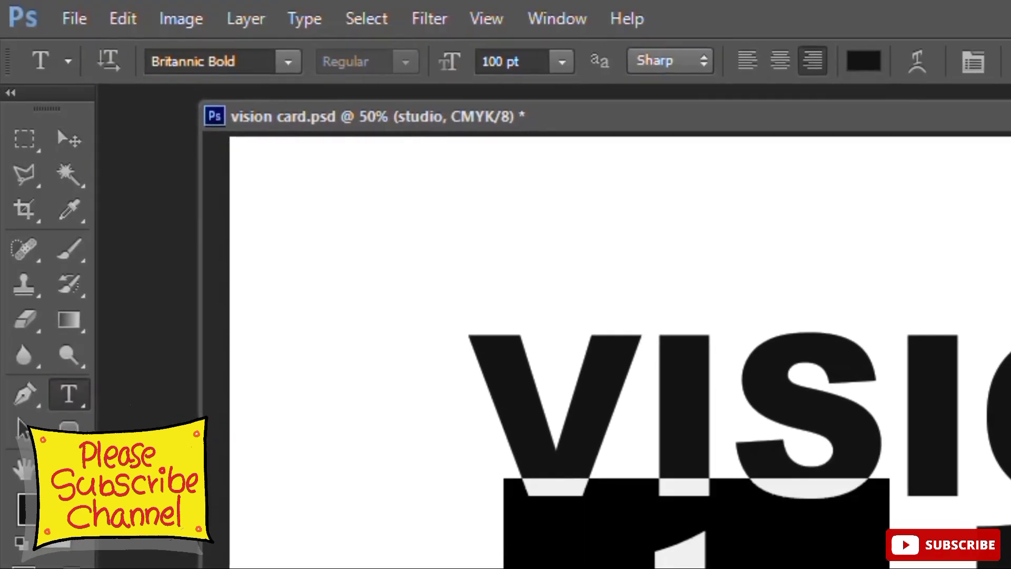
- Preview fonts on studio, starting from Broadway, and settle on Calisto MT
click(286, 62)
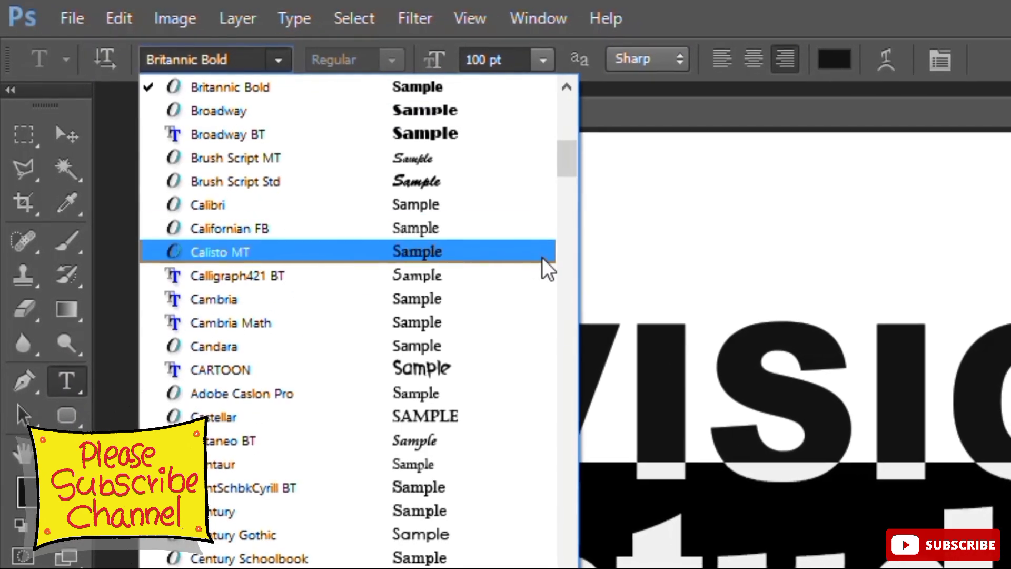
click(237, 59)
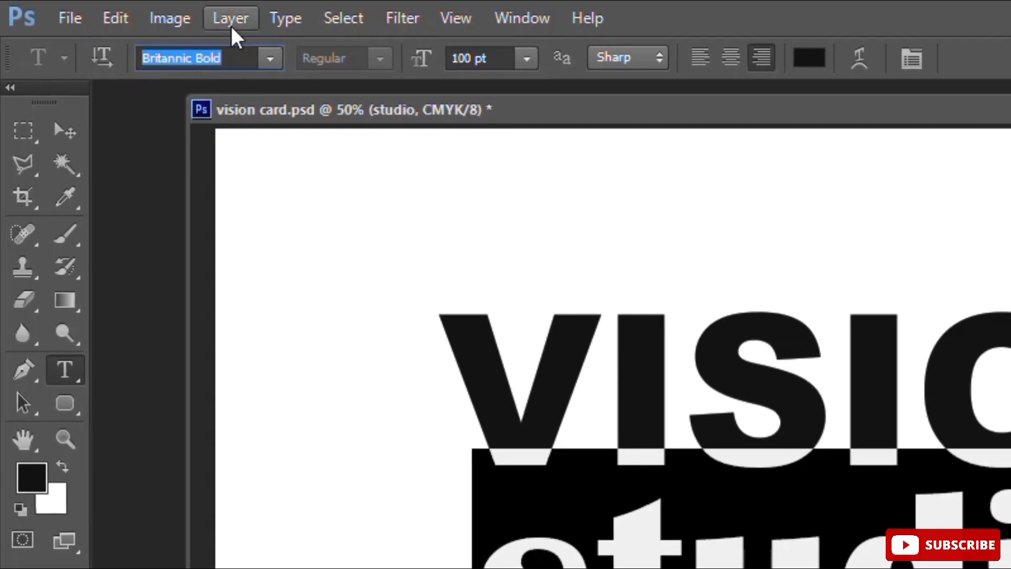
key(Down)
key(Down)
key(Down)
key(Down)
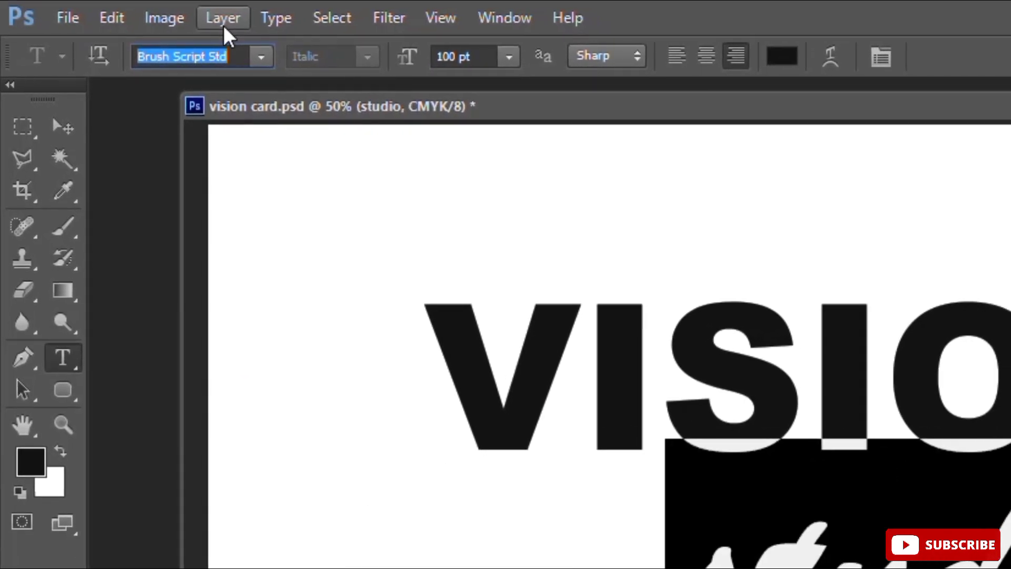
key(Down)
key(Down)
key(Down)
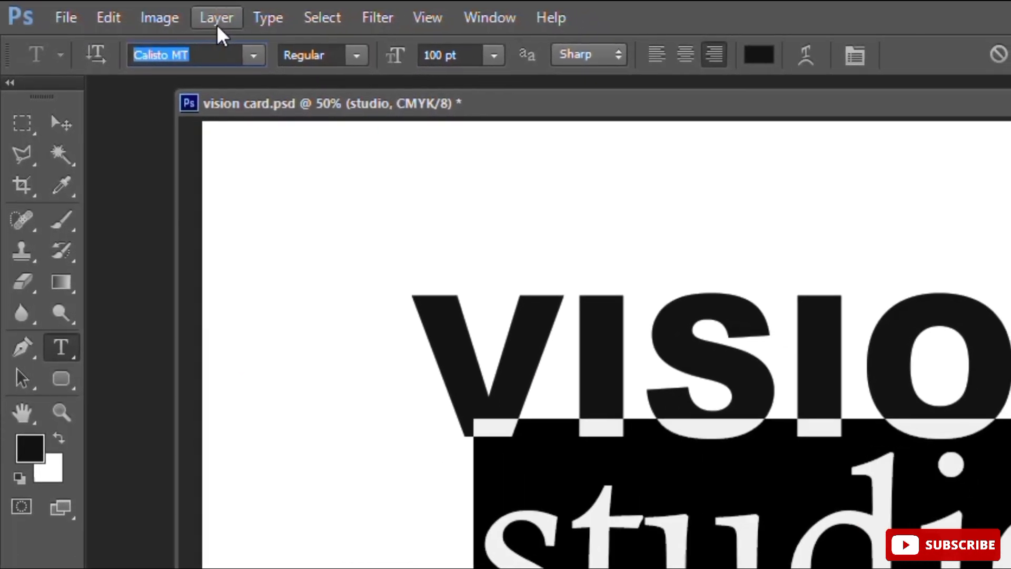
text(st)
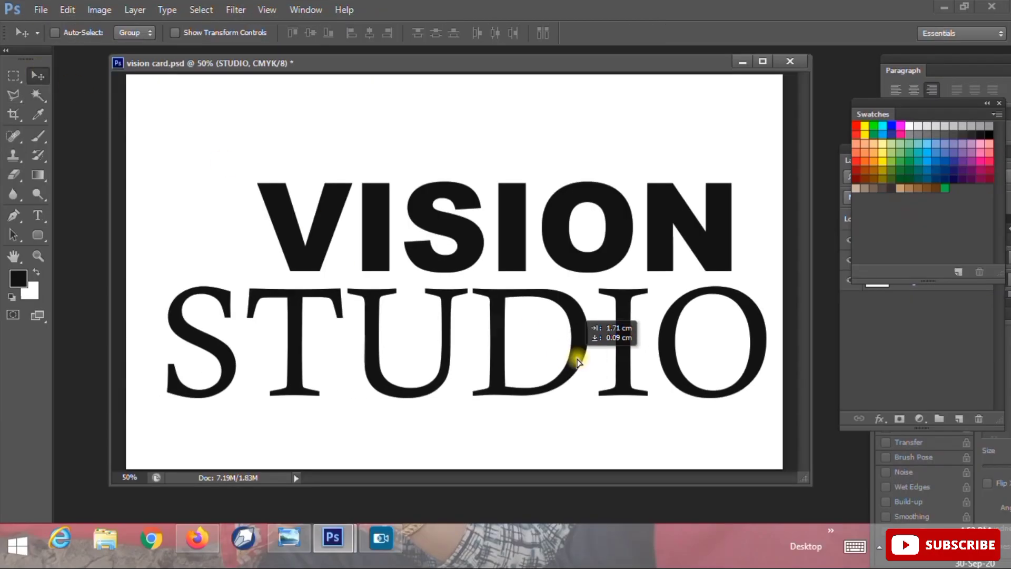
- Shrink STUDIO to about 89% and place it directly under VISION
drag(529, 309, 605, 309)
key(ctrl+t)
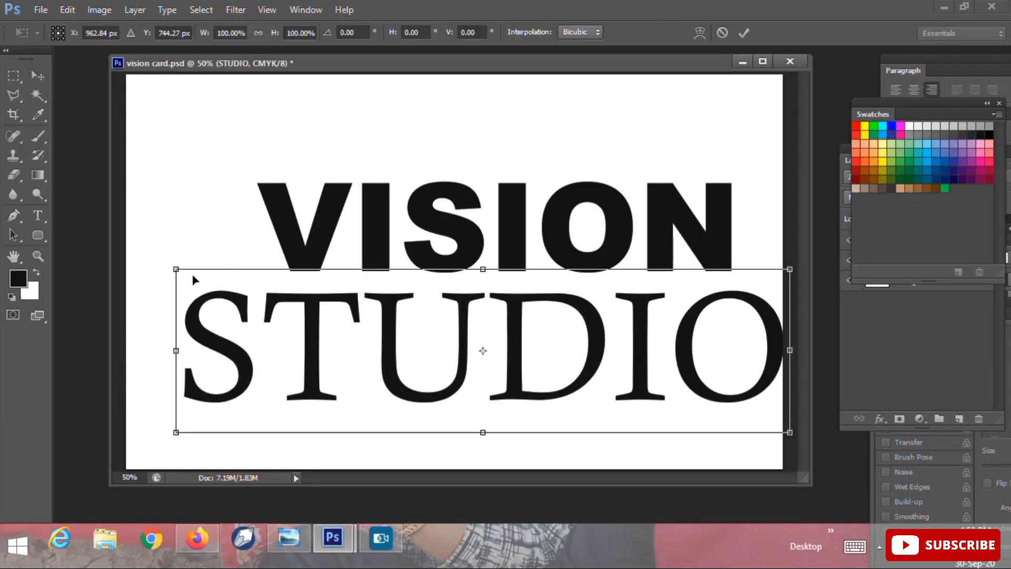
drag(196, 280, 294, 302)
key(Return)
drag(733, 333, 708, 300)
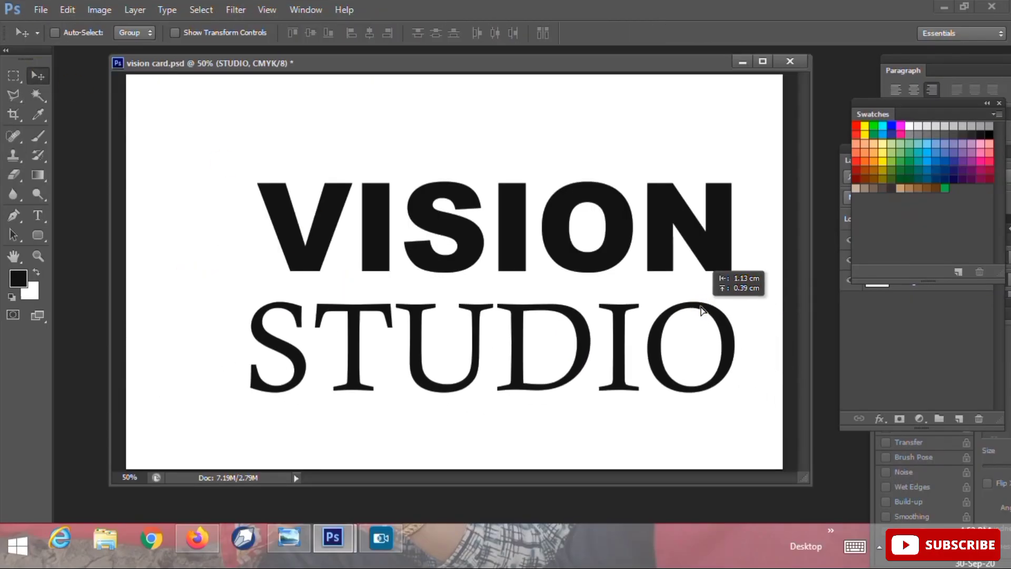
- Enlarge VISION to about 105% and marquee a thin strip between the two words
key(t)
ctrl+right_click(327, 221)
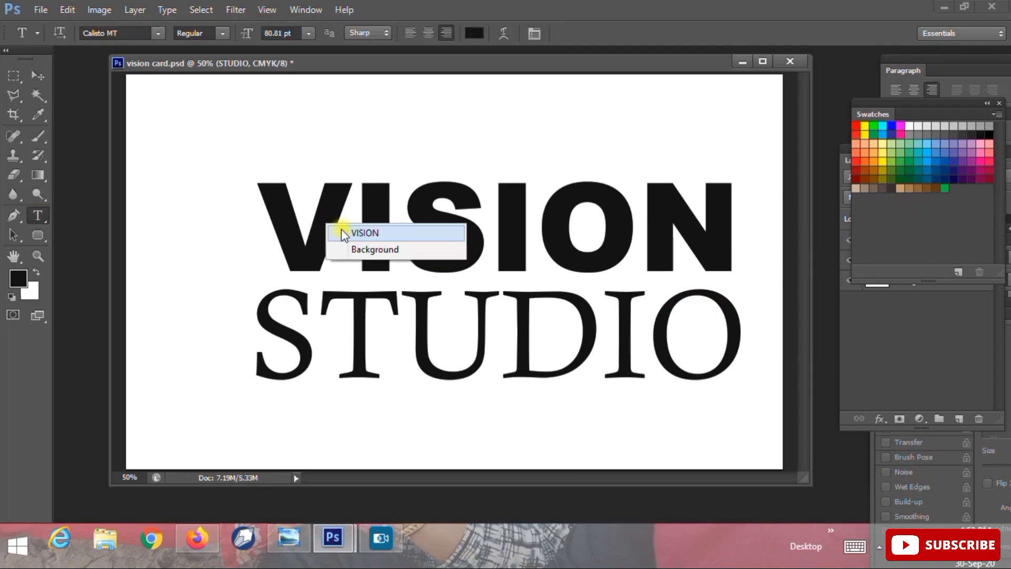
click(341, 228)
key(ctrl+t)
drag(257, 165, 237, 157)
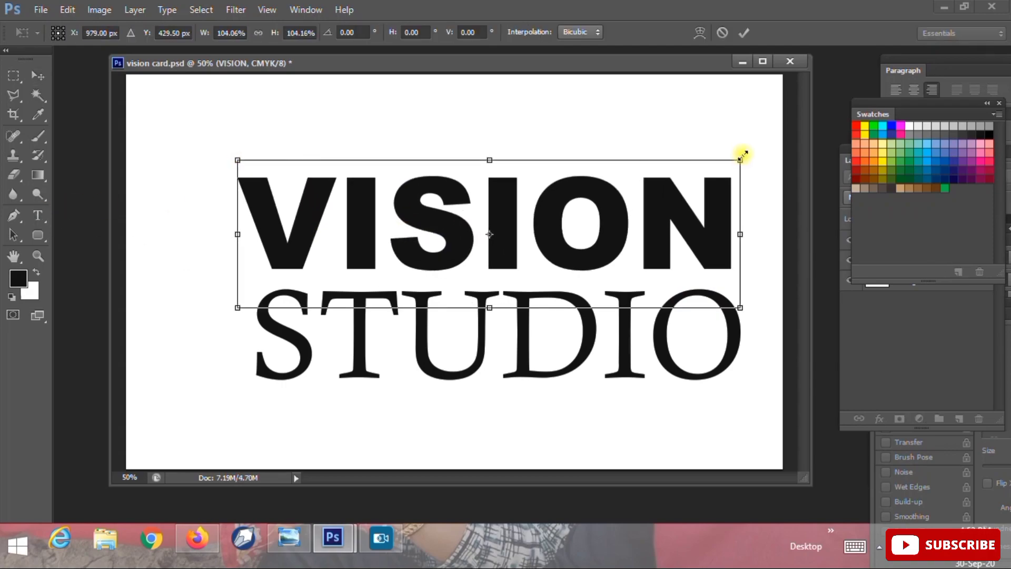
key(Return)
key(m)
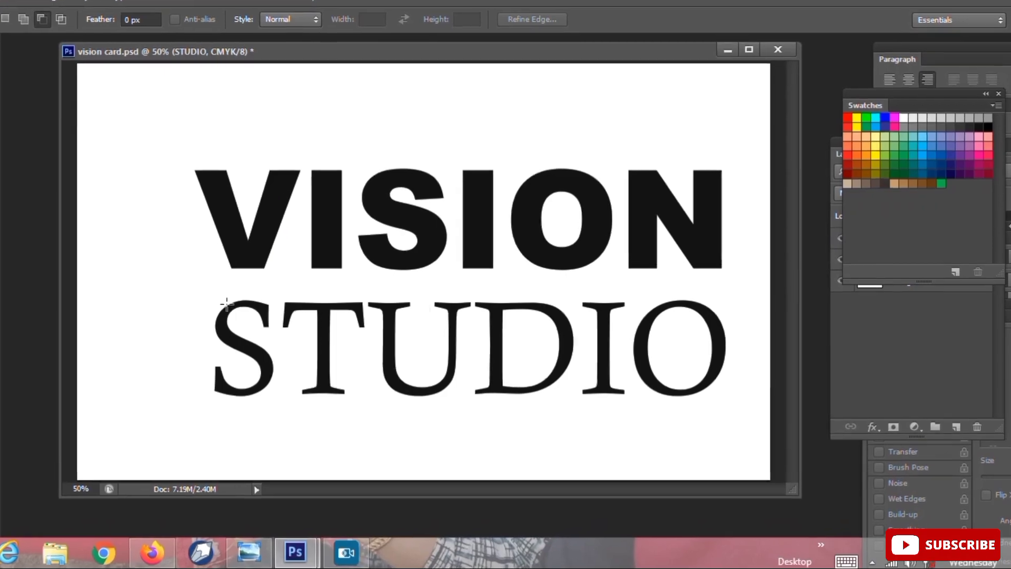
mouse_move(165, 281)
mouse_down()
mouse_move(732, 283)
mouse_move(703, 283)
mouse_up()
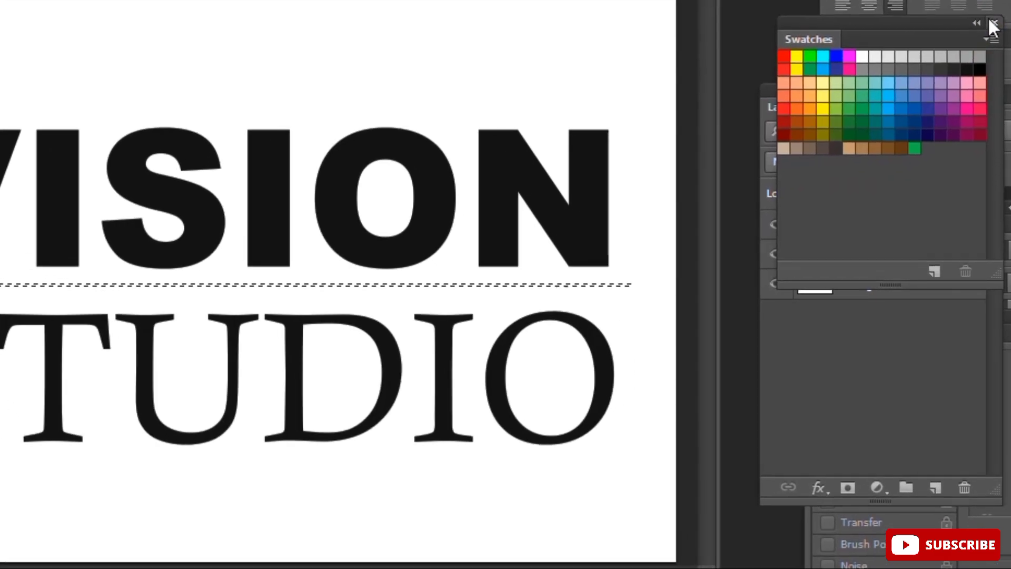
- Add a new layer above Background and scale STUDIO, VISION and Layer 1 to about 93%
click(761, 100)
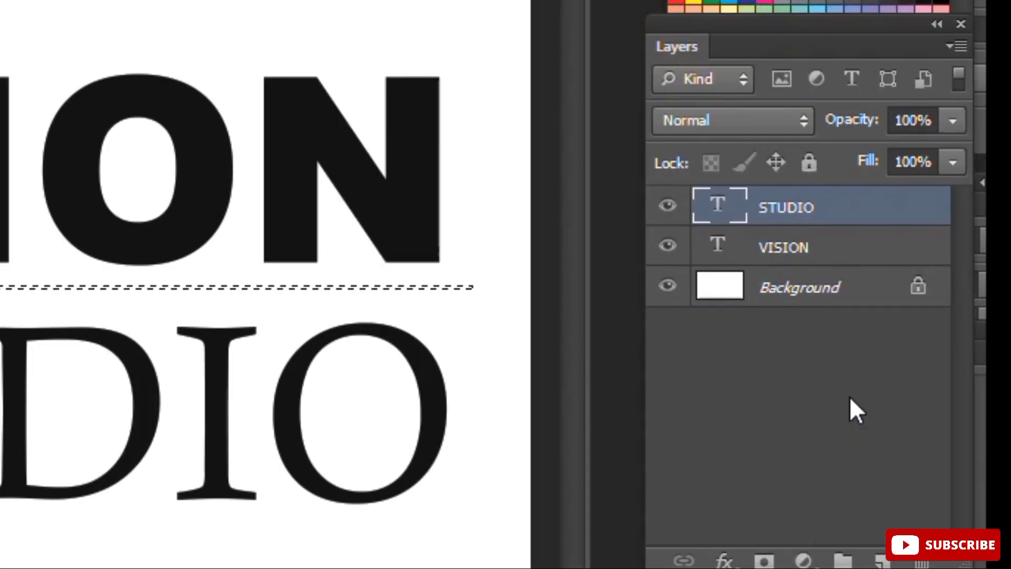
click(810, 290)
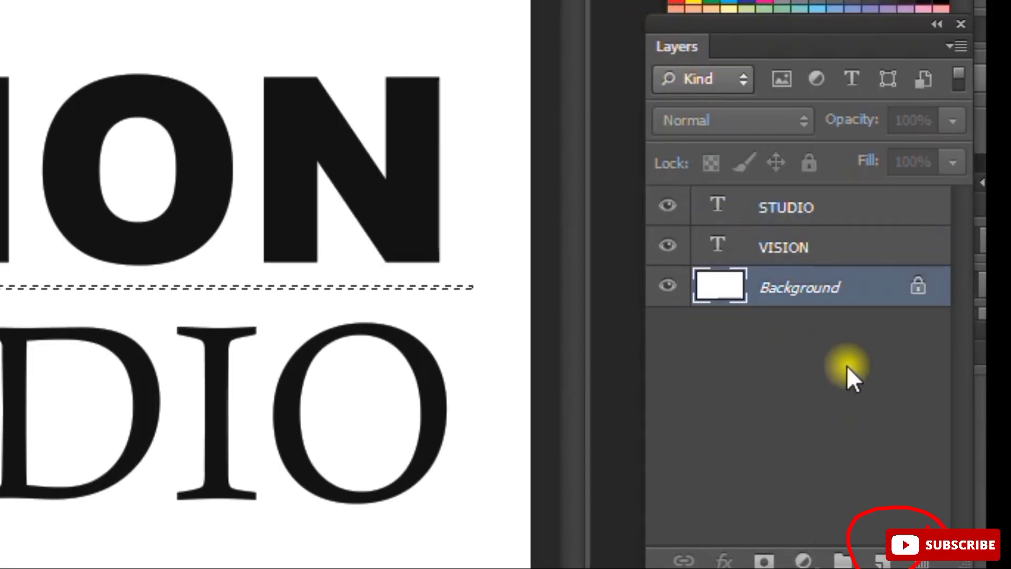
click(880, 559)
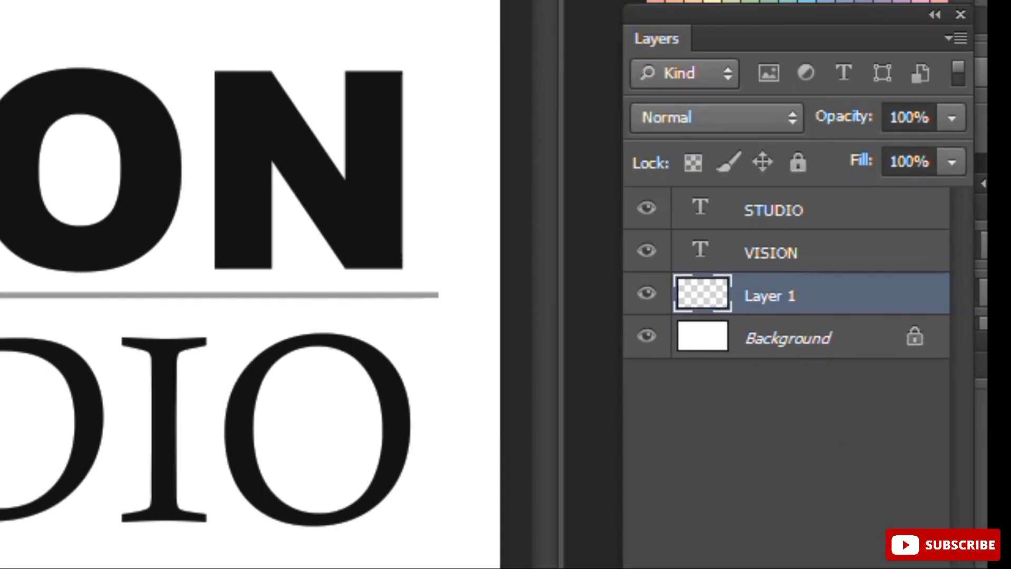
shift+click(799, 206)
key(ctrl+t)
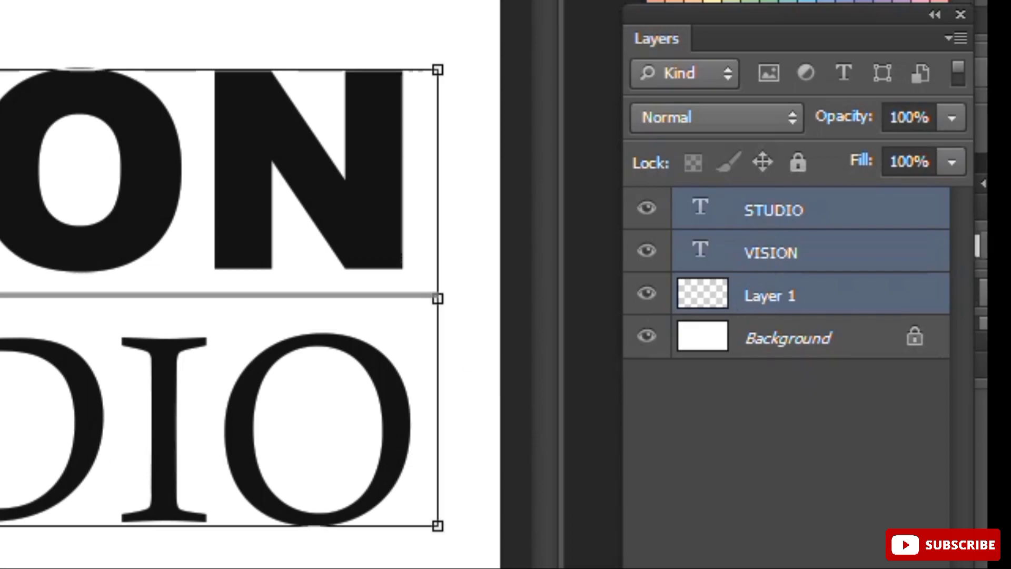
drag(127, 394, 271, 343)
key(Return)
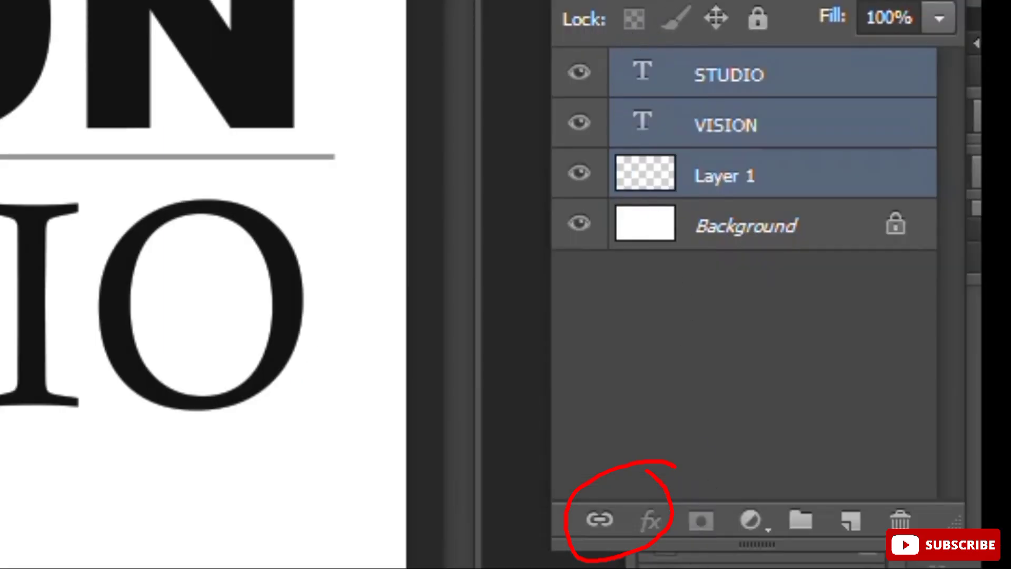
- Link STUDIO, VISION and Layer 1, then nudge VISION slightly down
click(603, 524)
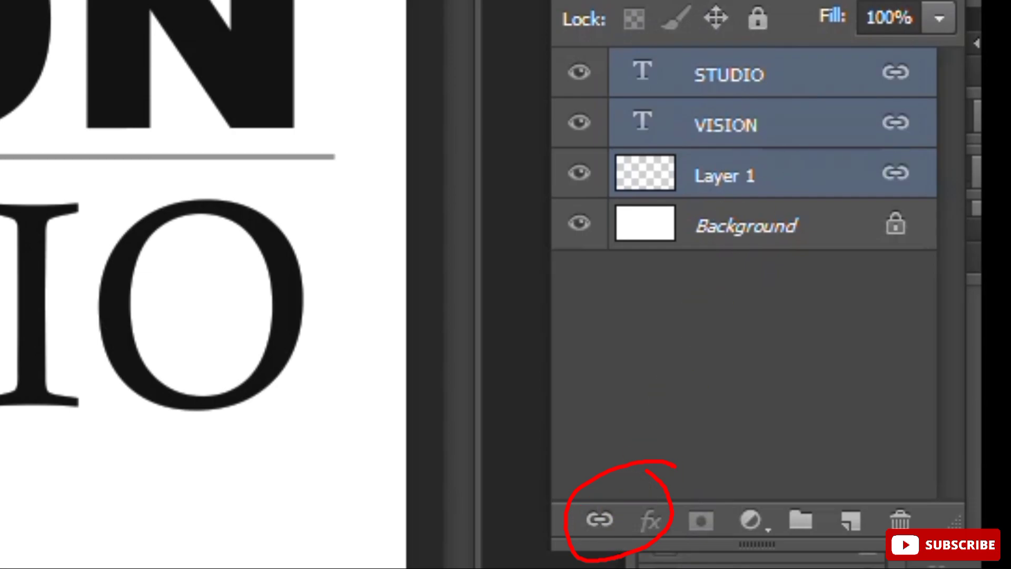
right_click(267, 80)
click(307, 102)
mouse_move(724, 223)
mouse_down()
mouse_move(726, 263)
mouse_move(724, 251)
mouse_up()
drag(307, 62, 295, 72)
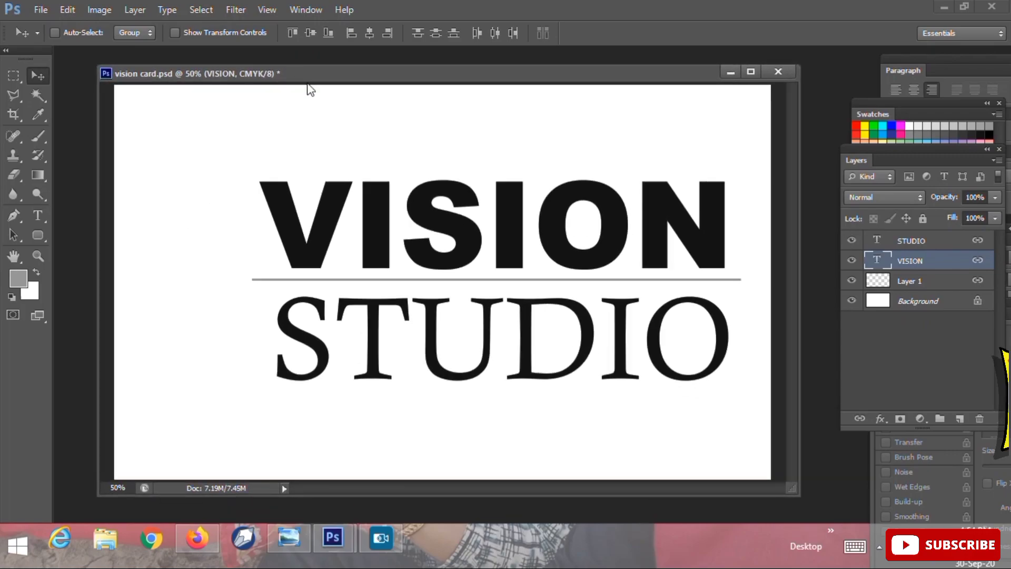
- Open logo vsion.psd and drag the rainbow logo into the vision card
key(ctrl+o)
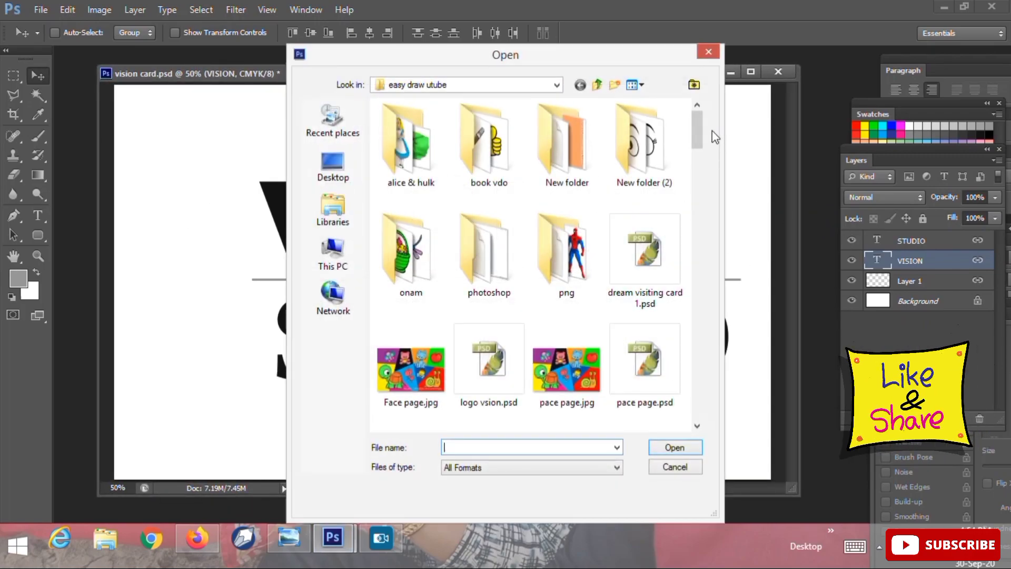
text(l)
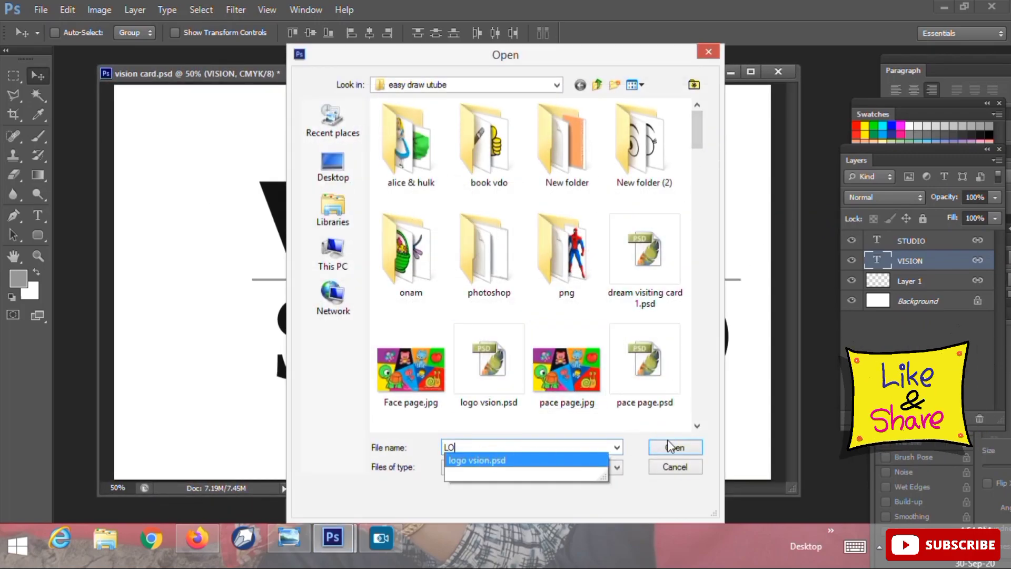
click(668, 447)
drag(340, 90, 487, 91)
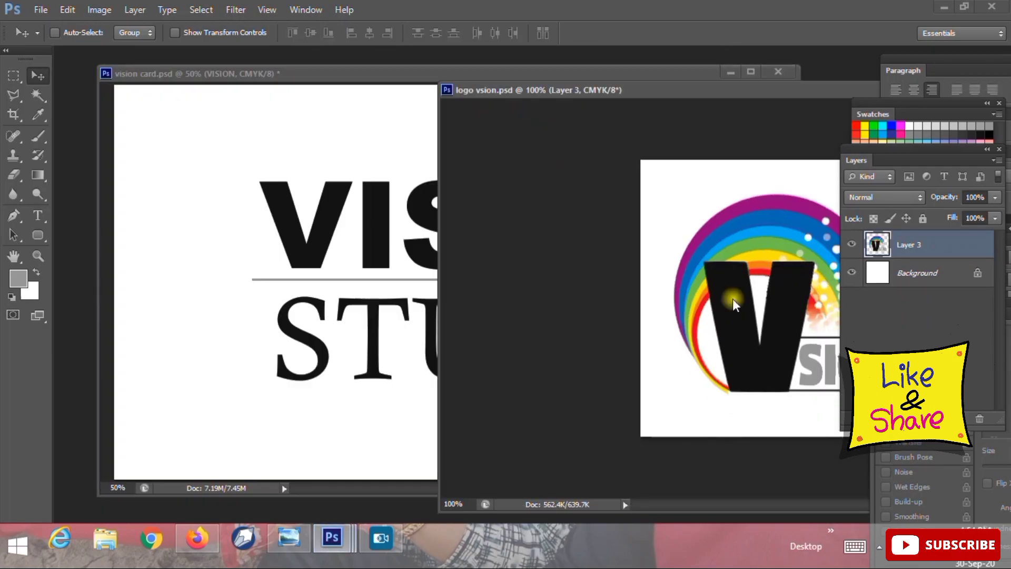
mouse_move(731, 298)
mouse_down()
mouse_move(240, 250)
mouse_move(187, 229)
mouse_up()
- Enlarge the logo slightly, place it left of VISION, and fill VISION red
key(ctrl+t)
drag(244, 274, 253, 280)
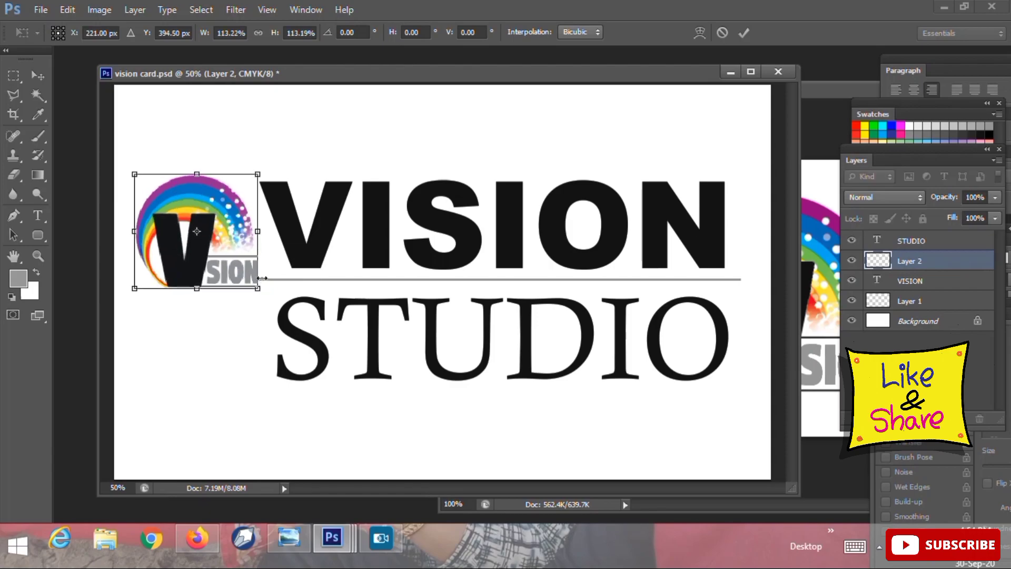
key(Return)
drag(228, 233, 222, 229)
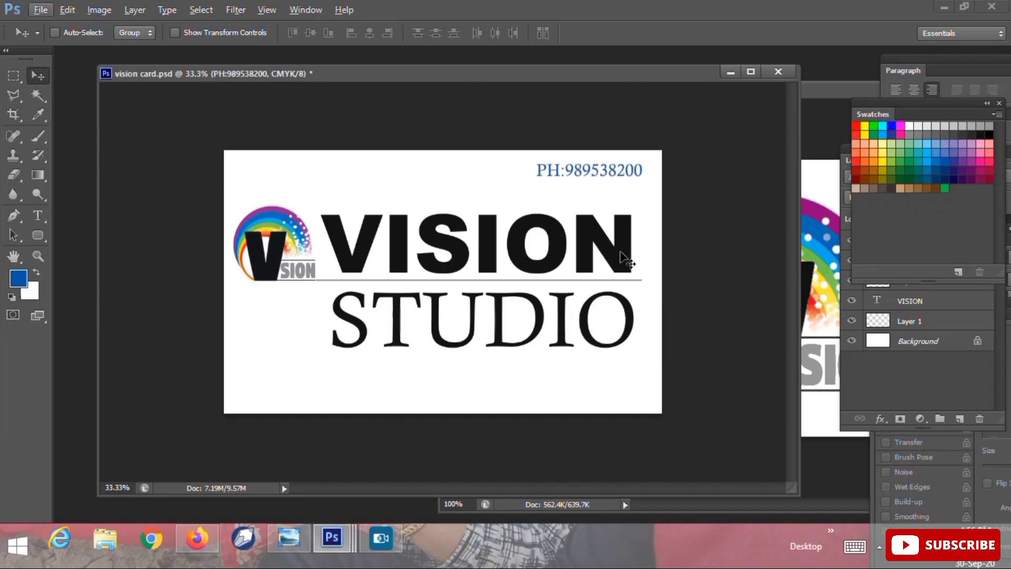
click(916, 300)
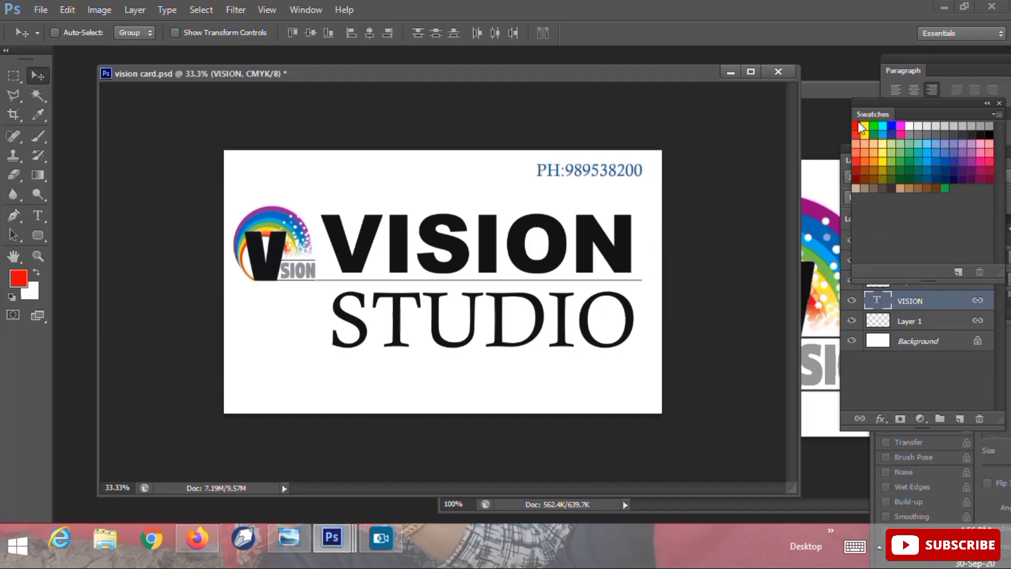
key(alt+BackSpace)
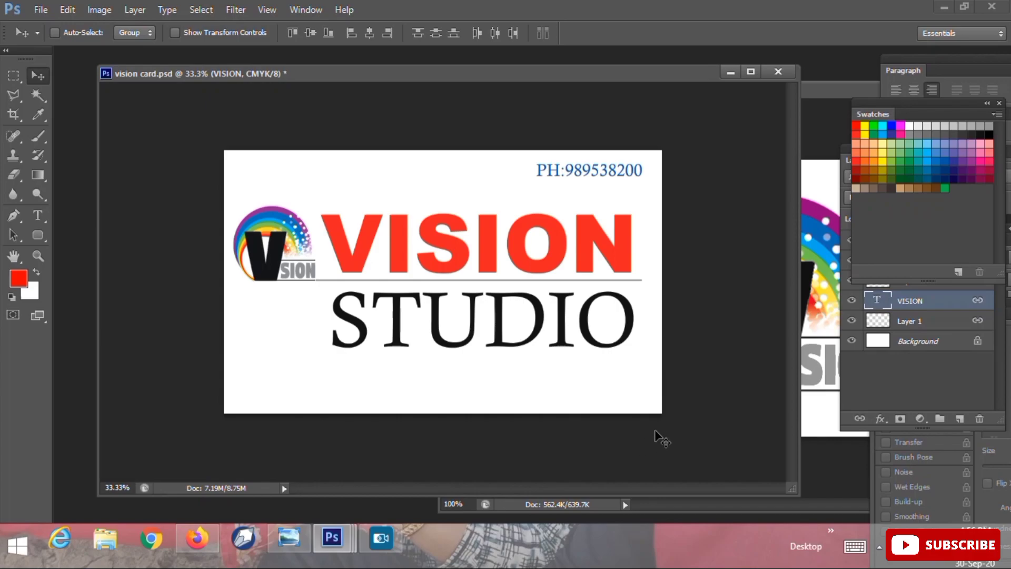
- Fill a strip across the card bottom with grey on a new layer above Background
mouse_move(458, 372)
mouse_down()
mouse_move(577, 378)
mouse_move(546, 356)
mouse_up()
click(15, 79)
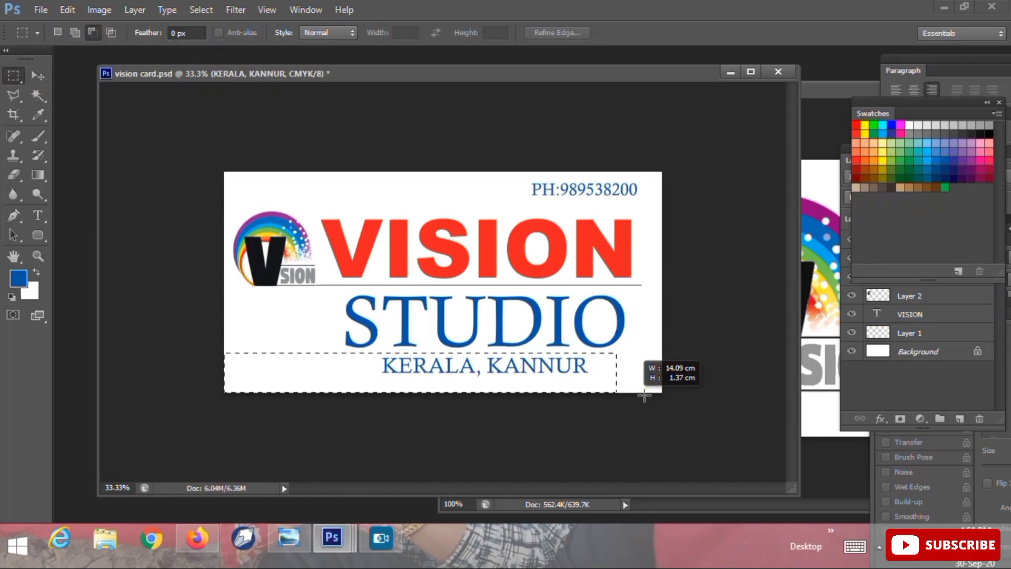
drag(643, 395, 677, 408)
ctrl+right_click(658, 229)
click(677, 245)
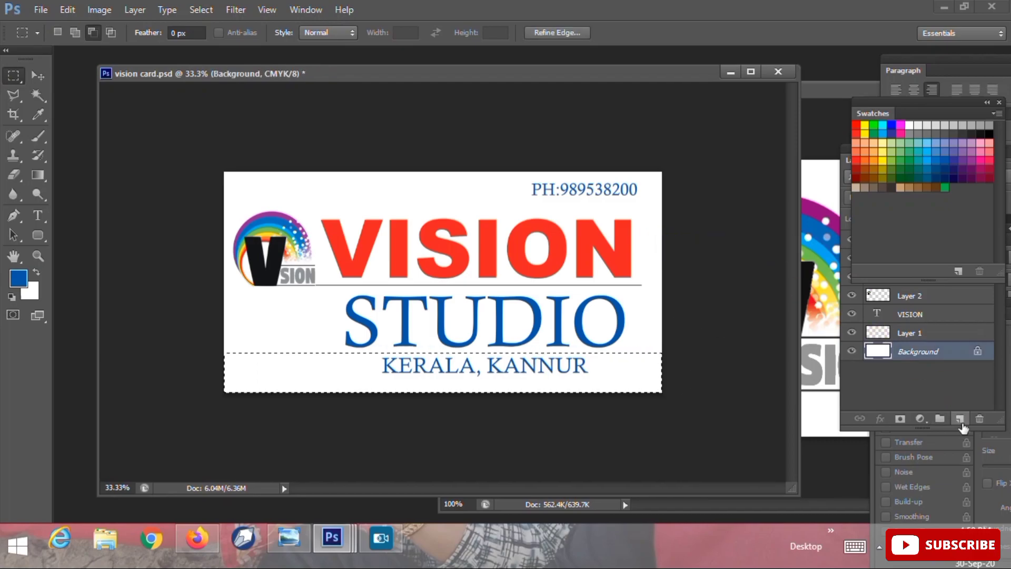
click(960, 420)
click(949, 108)
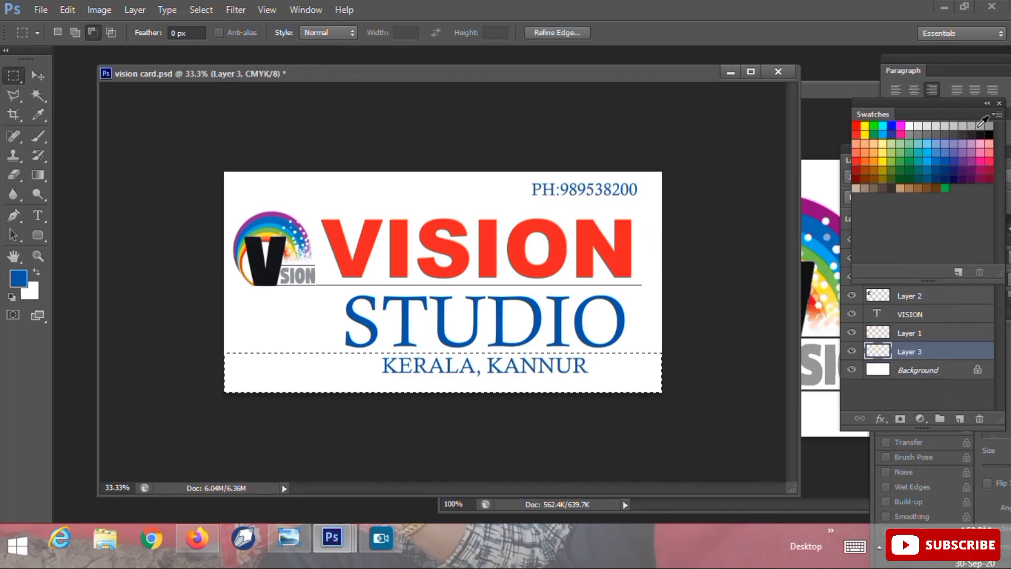
key(alt+BackSpace)
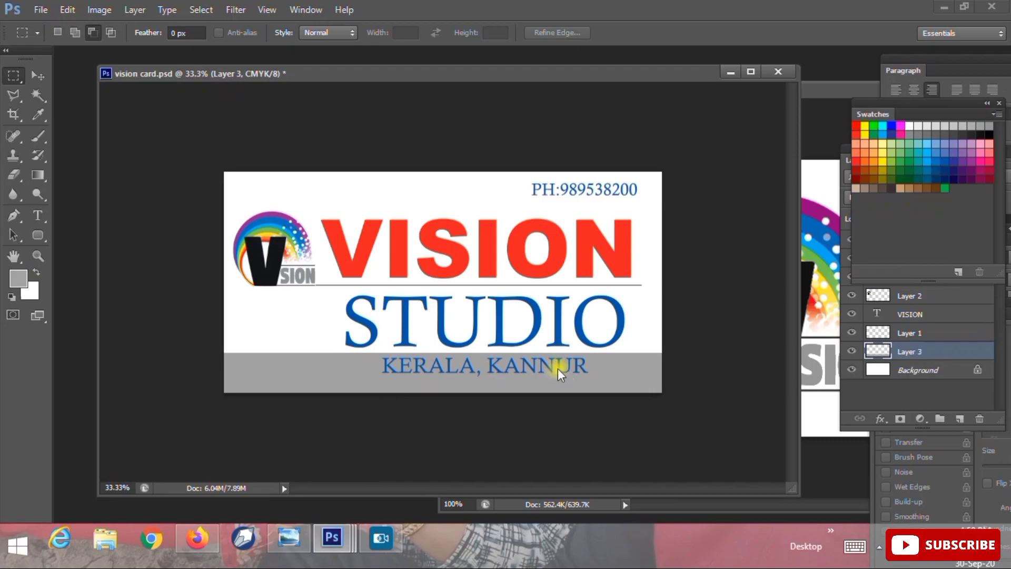
- Shift KERALA, KANNUR slightly and select its text for restyling
key(v)
drag(589, 367, 586, 364)
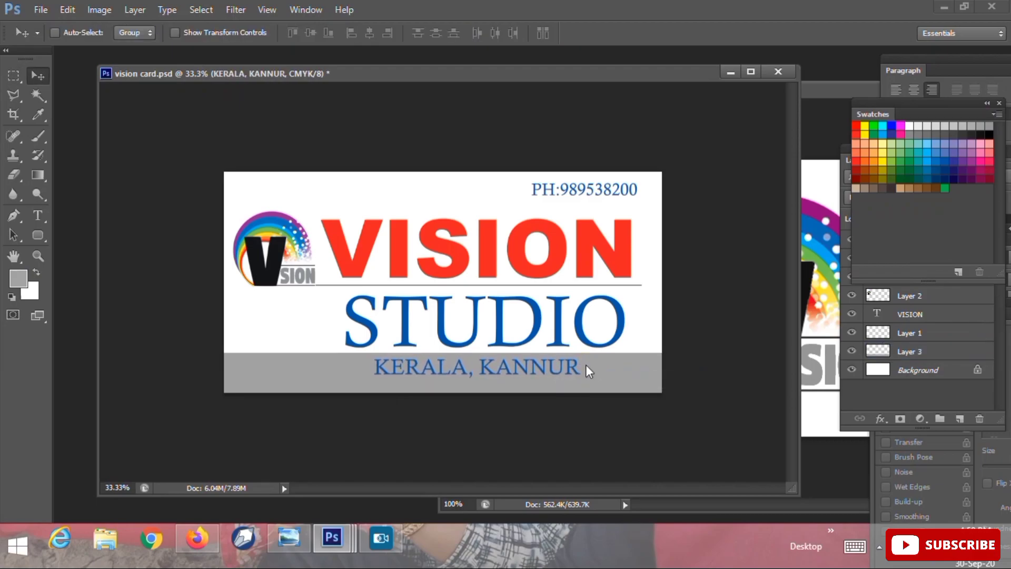
click(37, 215)
drag(375, 367, 632, 378)
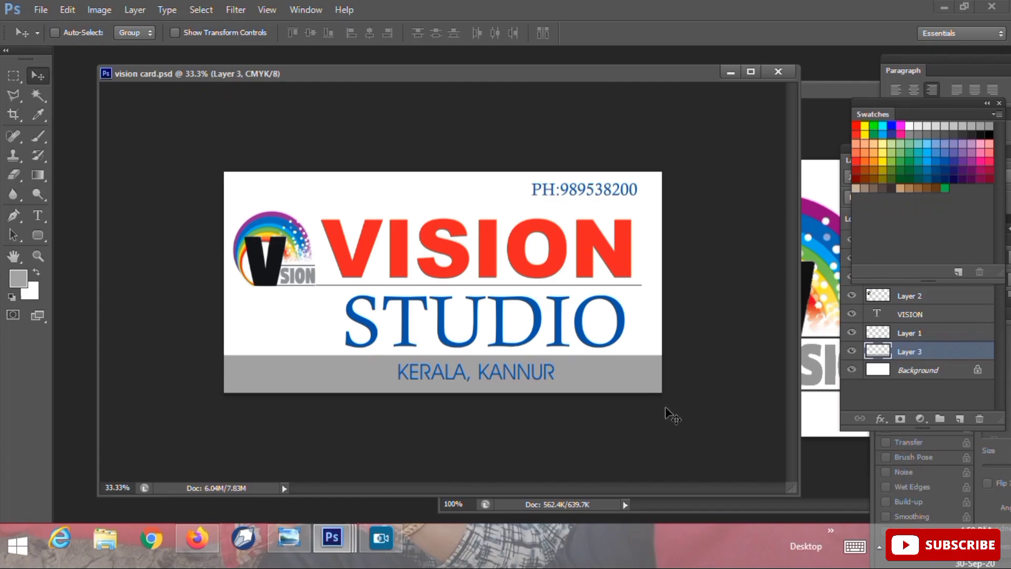
- Add a white outside Stroke layer style to the VISION text layer
right_click(631, 270)
click(651, 273)
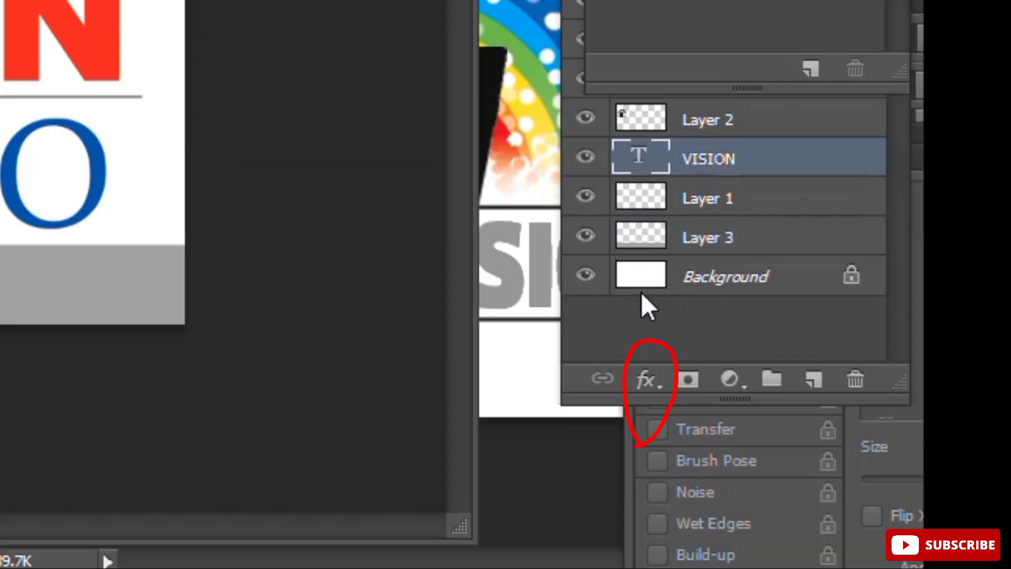
click(646, 382)
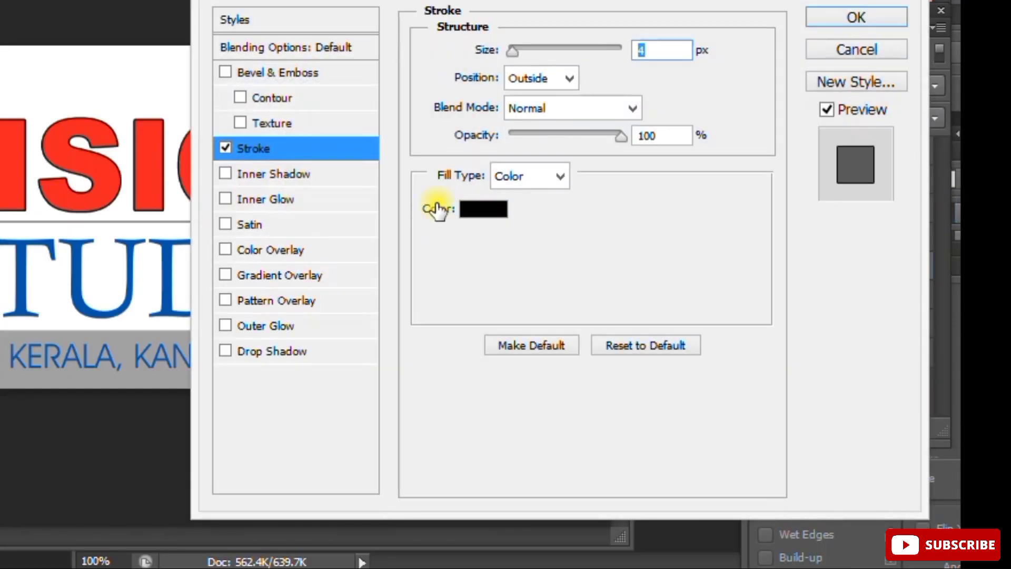
click(481, 208)
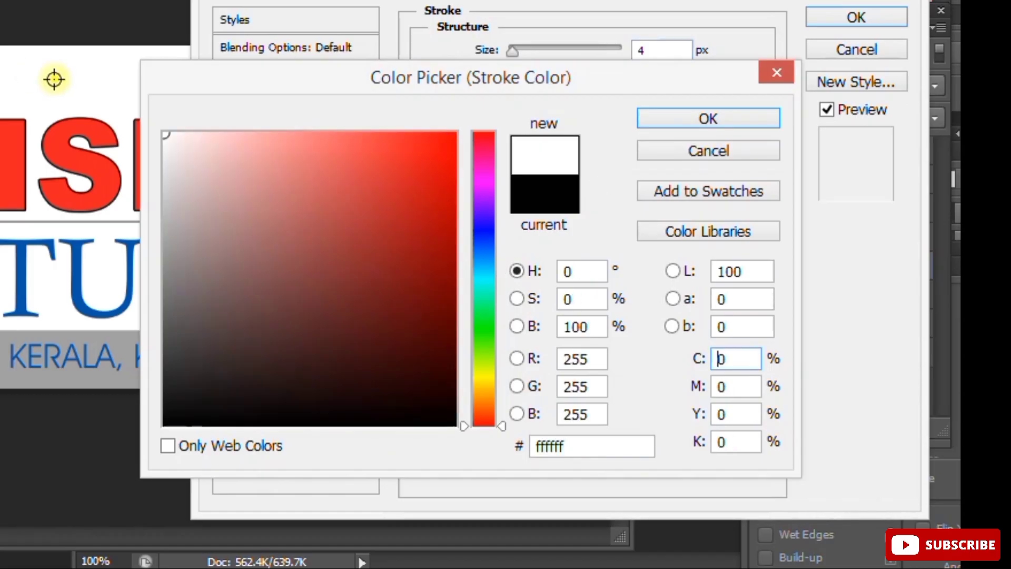
key(Return)
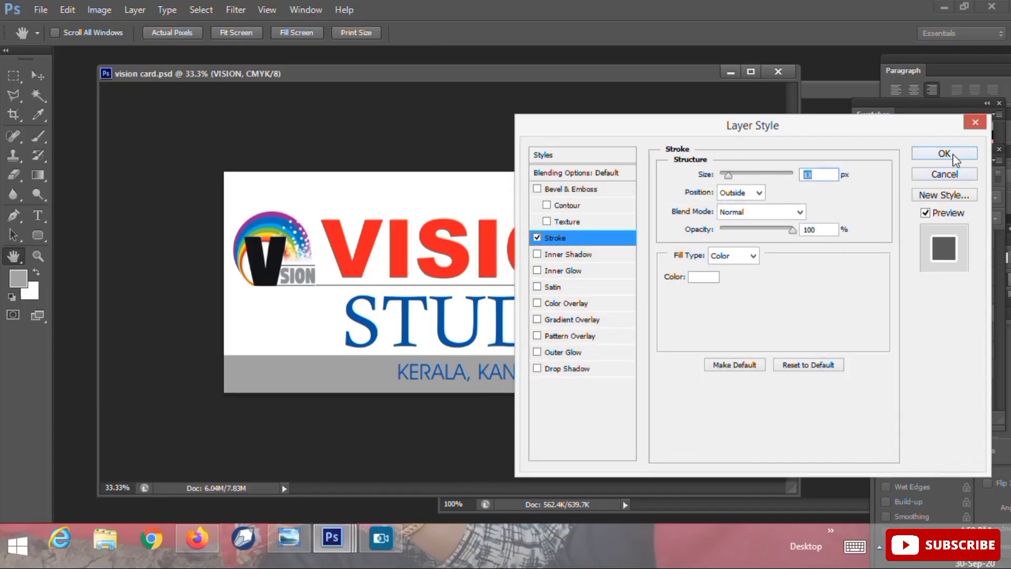
click(944, 153)
- Apply a Drop Shadow at 75% opacity to the VISION text
click(880, 418)
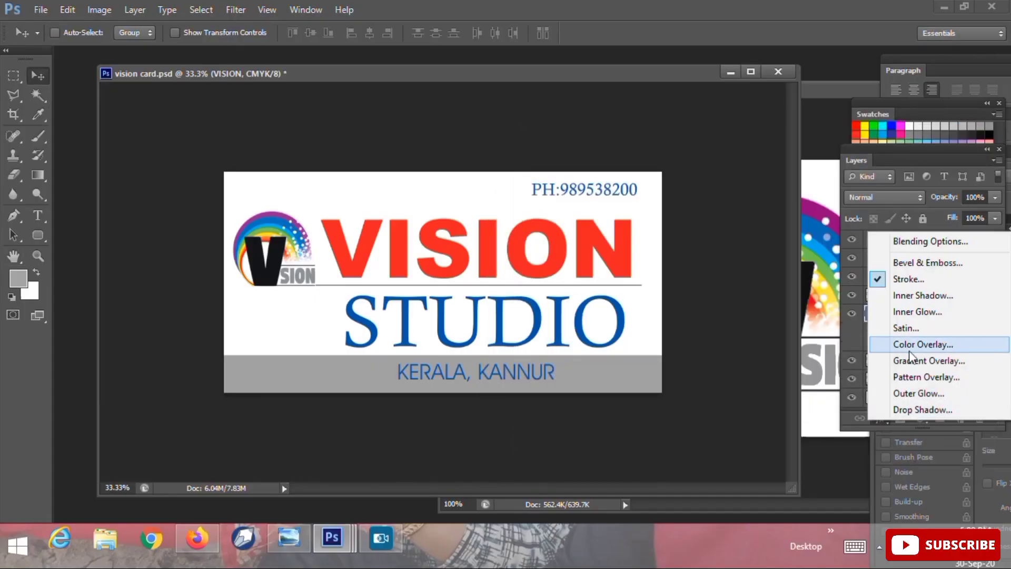
click(790, 330)
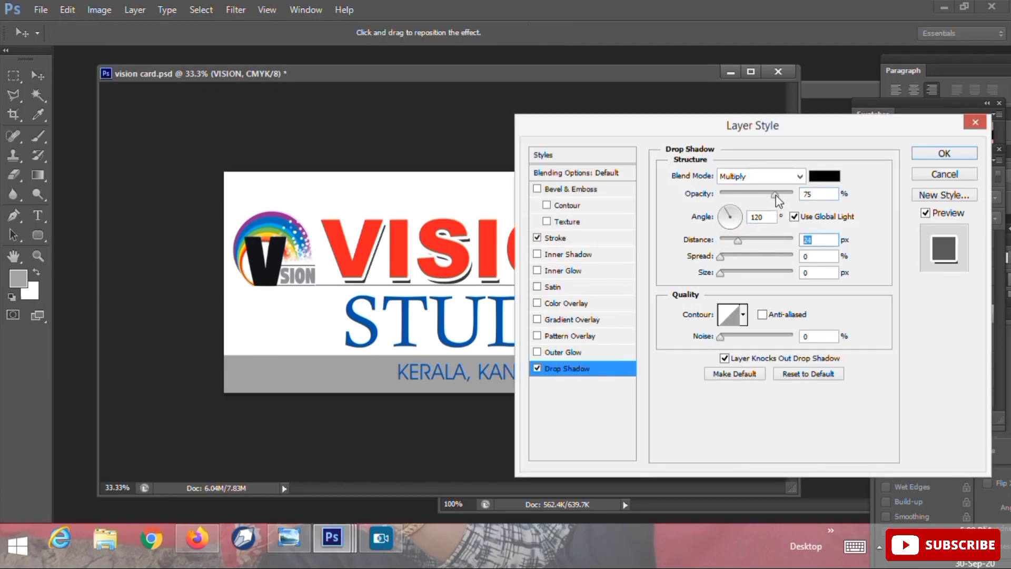
click(940, 154)
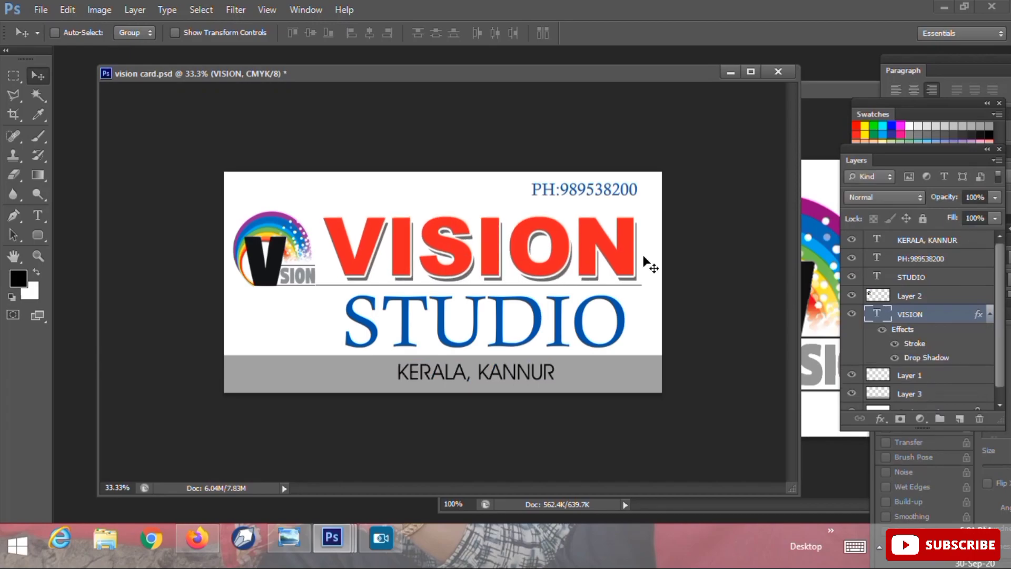
- Select the STUDIO text and recolour its letter S green from Swatches
right_click(624, 324)
click(640, 321)
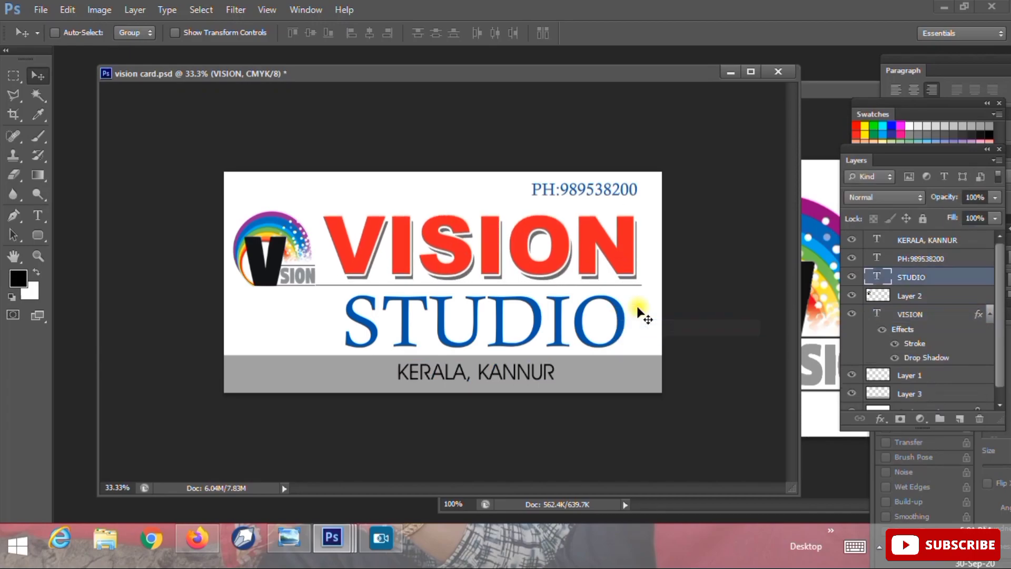
click(39, 217)
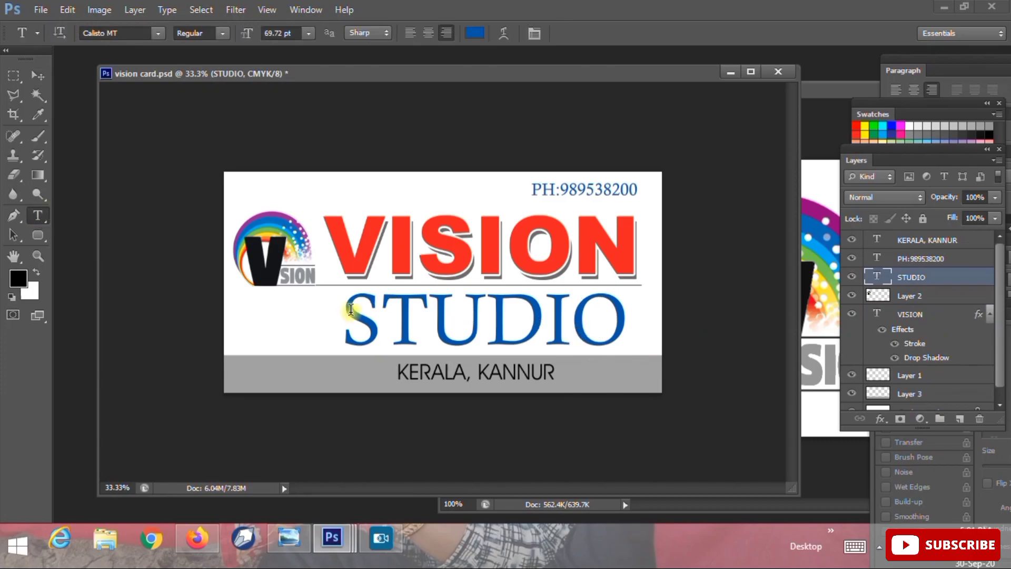
mouse_move(350, 309)
mouse_down()
mouse_move(380, 316)
mouse_move(430, 302)
mouse_up()
click(875, 127)
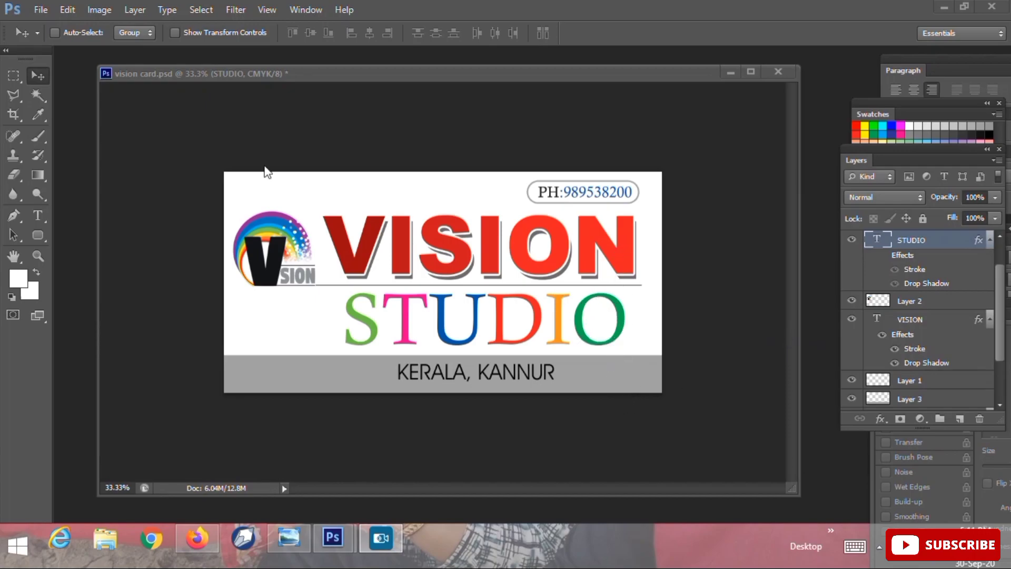
right_click(620, 315)
- Give STUDIO a 4 px white outside stroke and a black drop shadow at 8 px distance
click(656, 323)
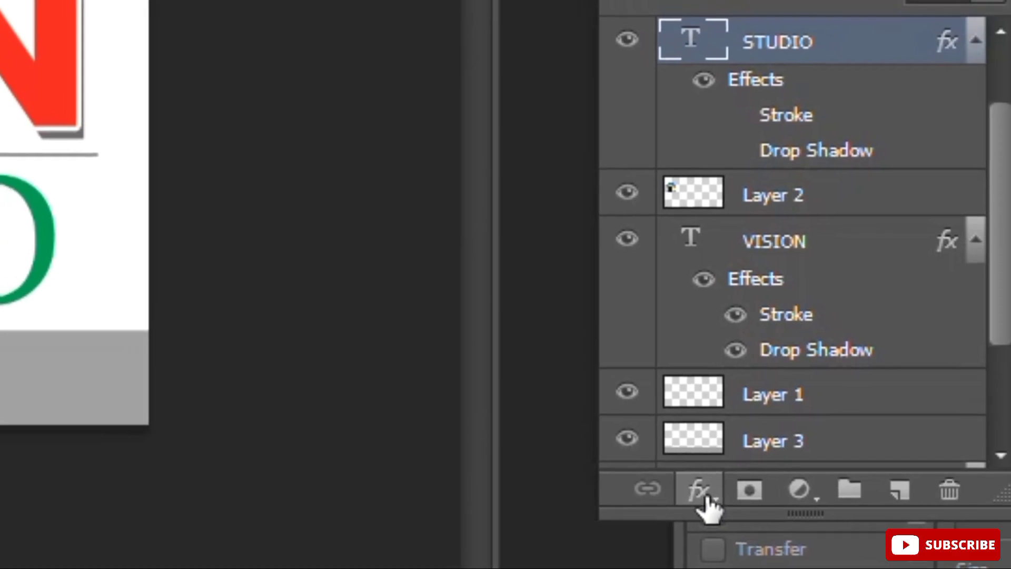
click(704, 499)
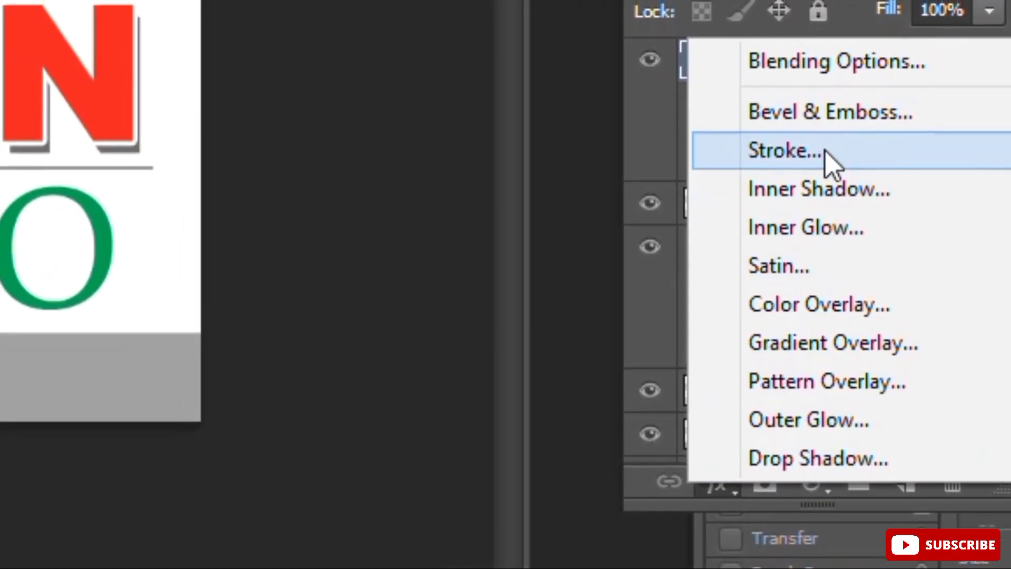
click(824, 150)
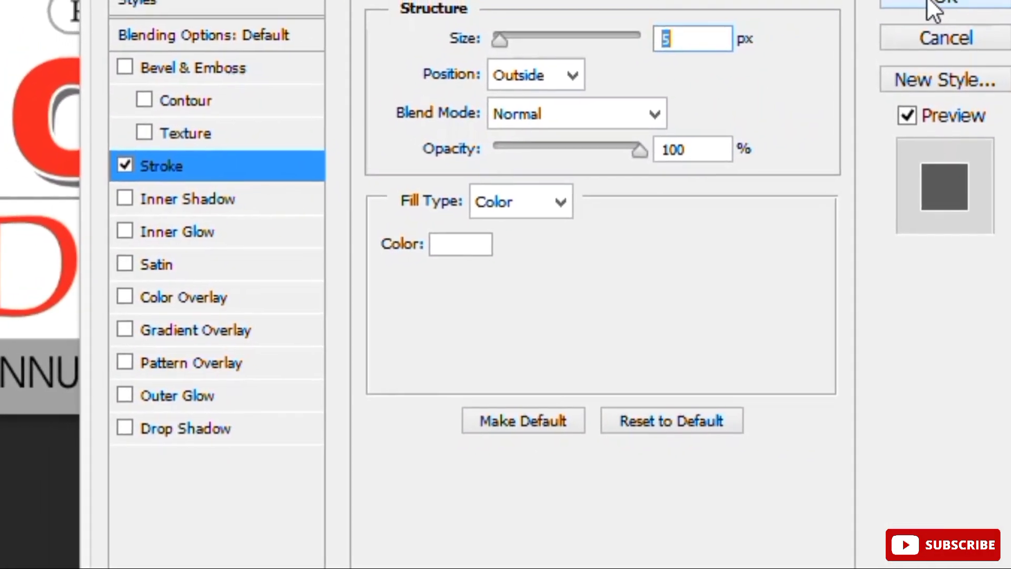
click(195, 429)
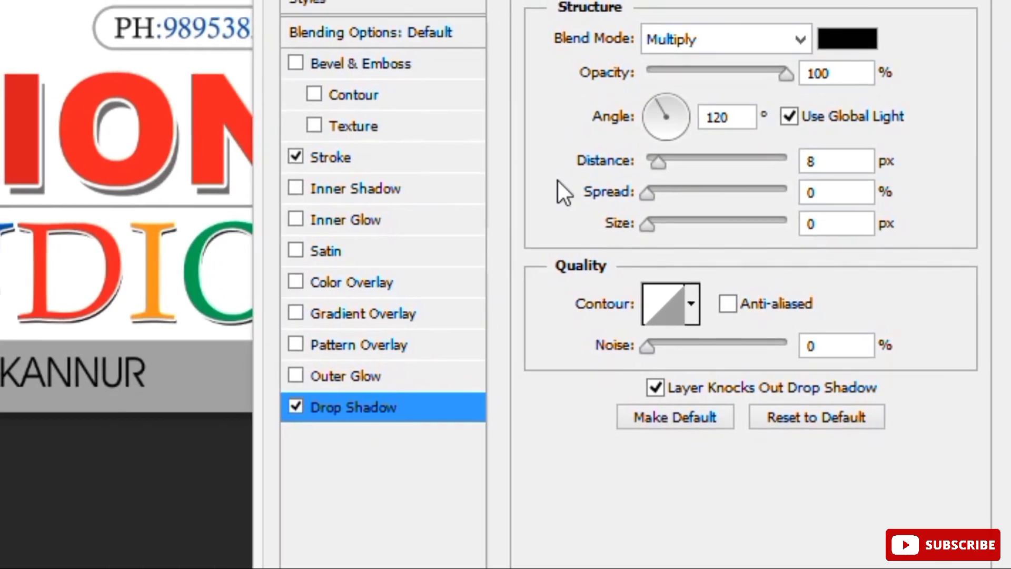
click(409, 166)
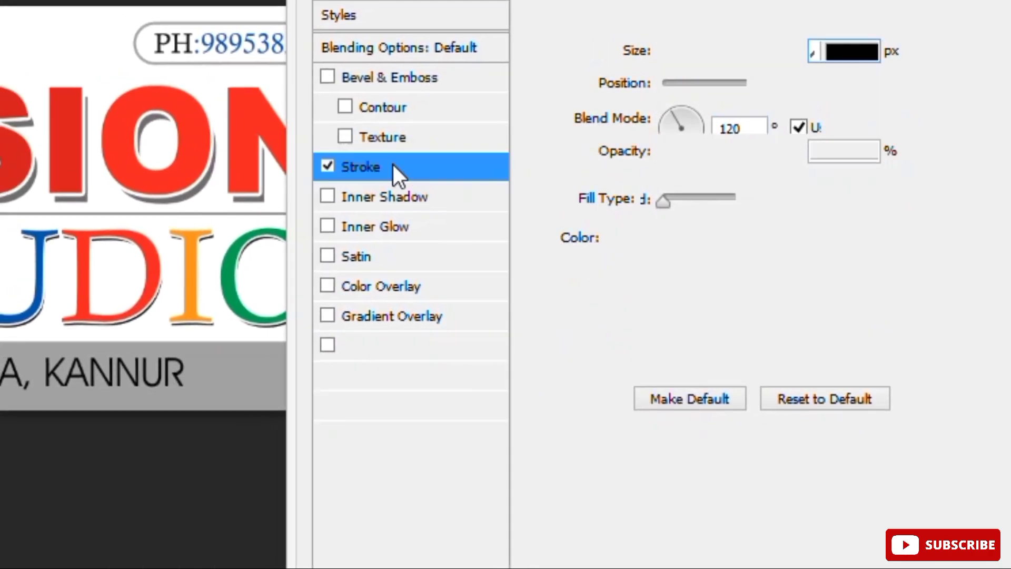
mouse_move(677, 62)
mouse_down()
mouse_move(699, 71)
mouse_move(706, 91)
mouse_up()
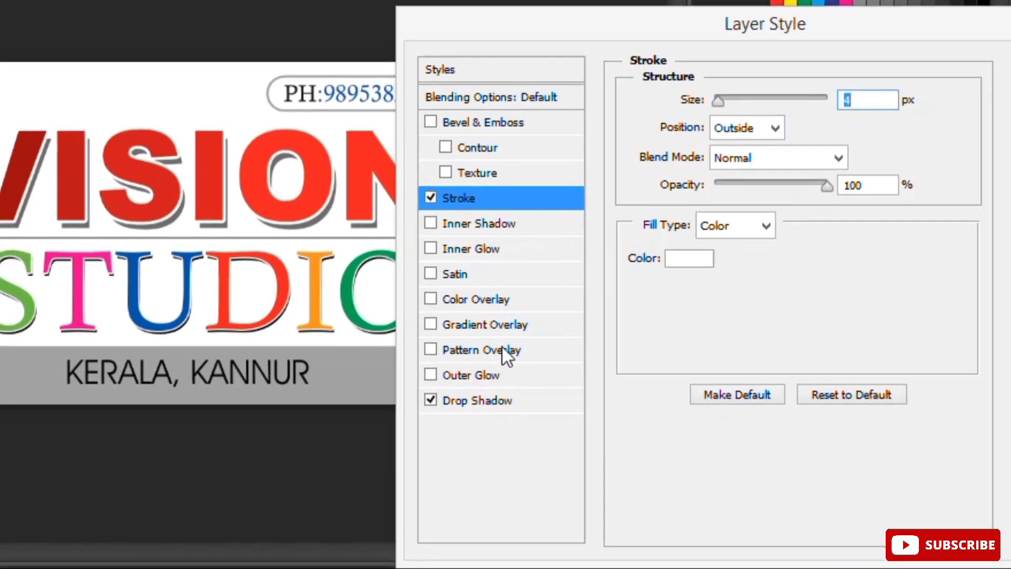
click(473, 400)
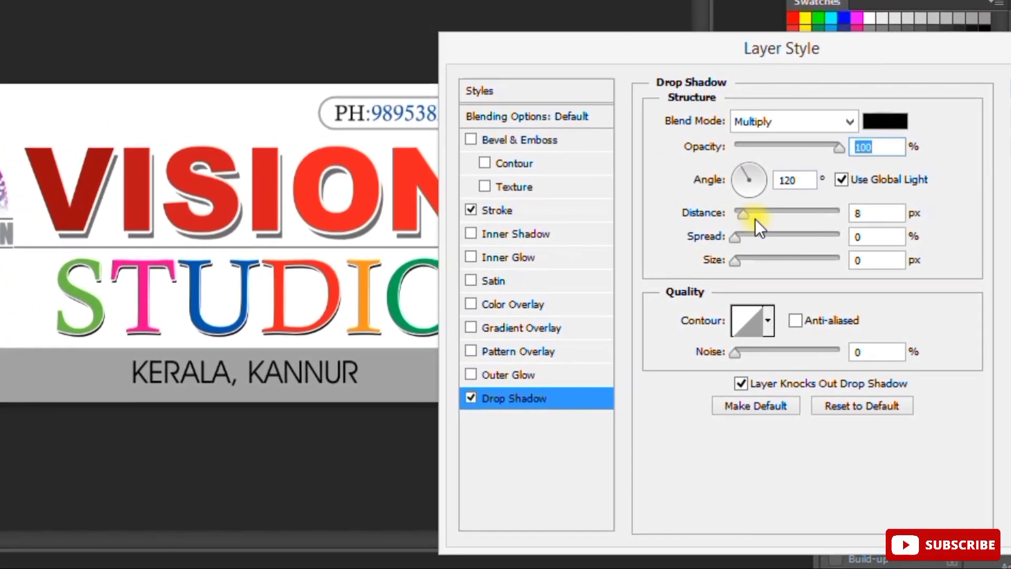
mouse_move(758, 220)
mouse_down()
mouse_move(827, 230)
mouse_move(756, 232)
mouse_up()
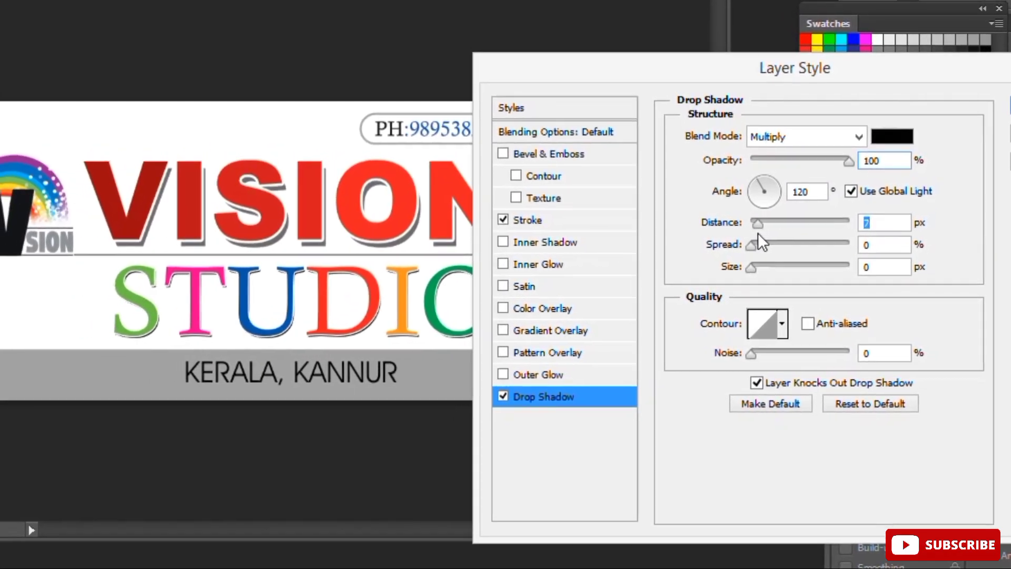
drag(756, 232, 763, 235)
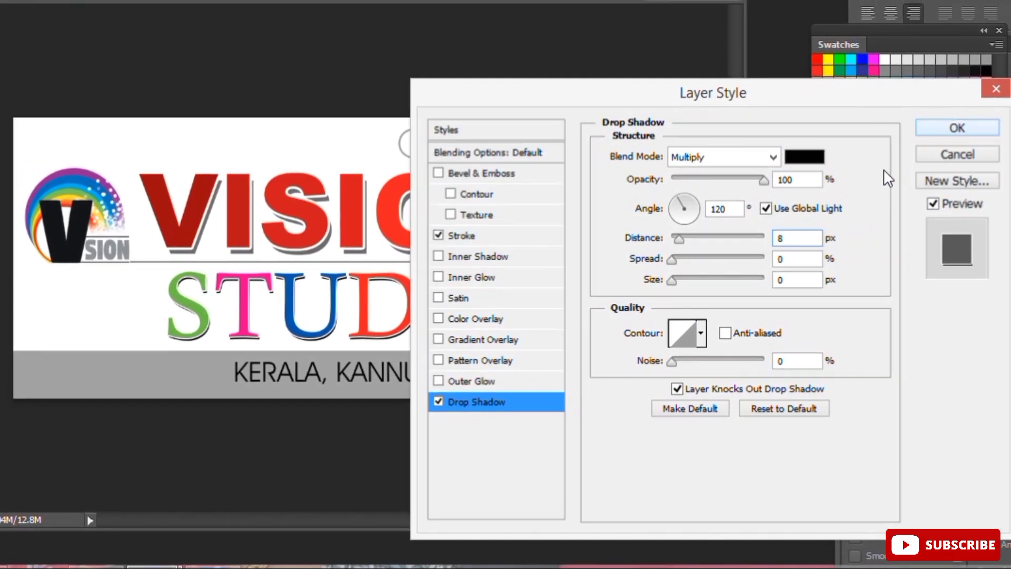
key(Return)
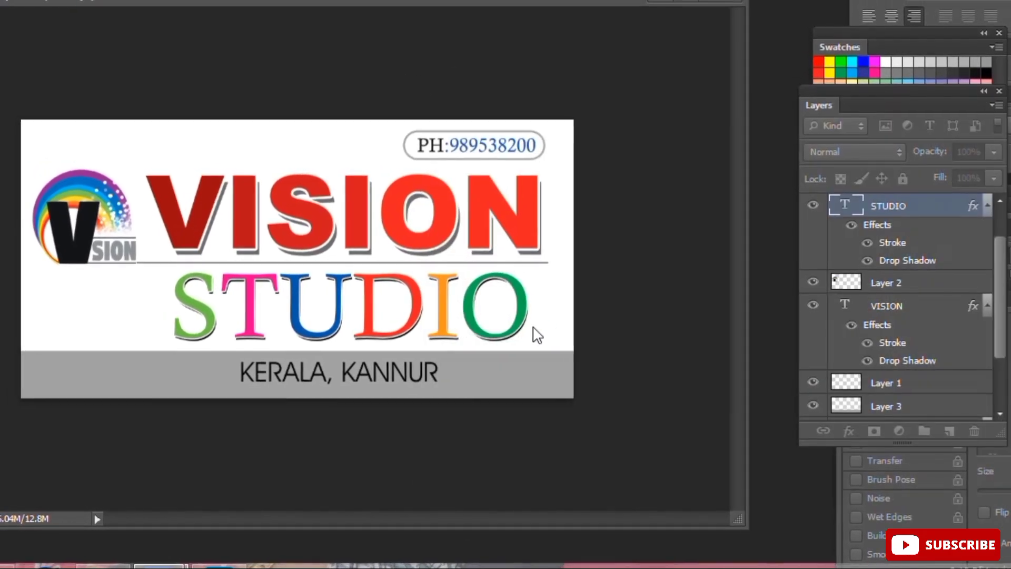
- Change STUDIO's stroke size to 5 px and its drop shadow distance to 10 px
right_click(912, 256)
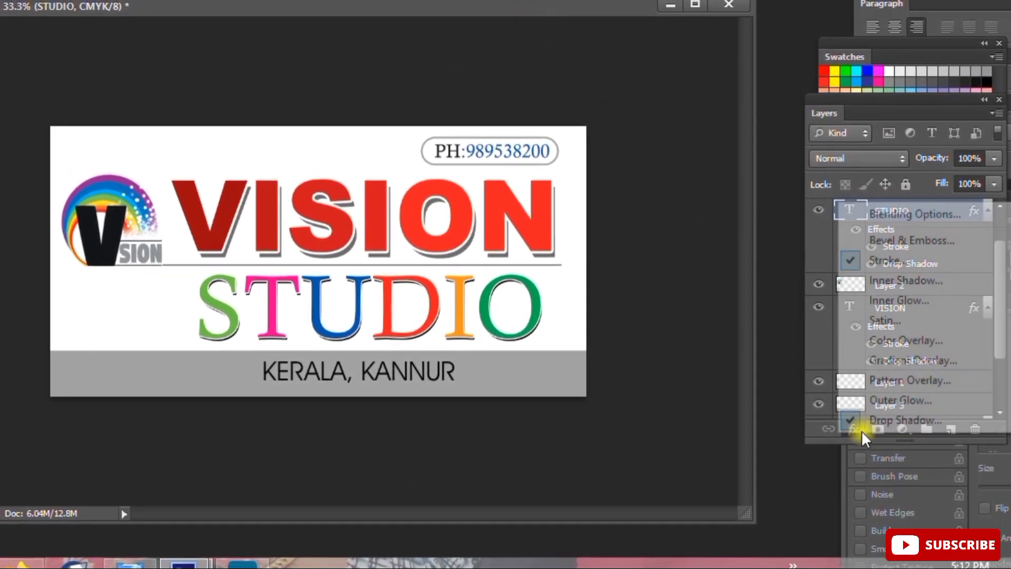
click(839, 185)
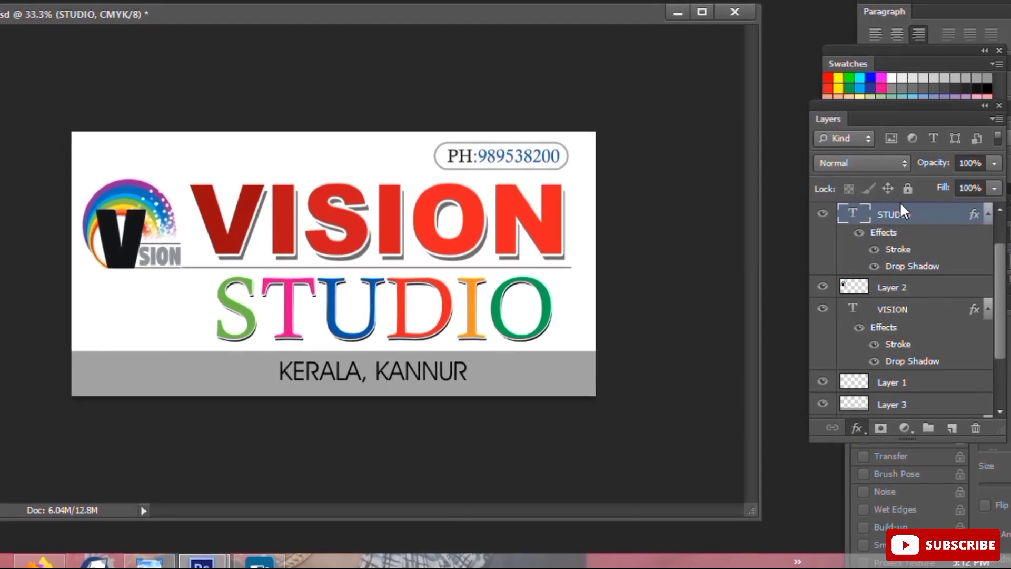
double_click(901, 211)
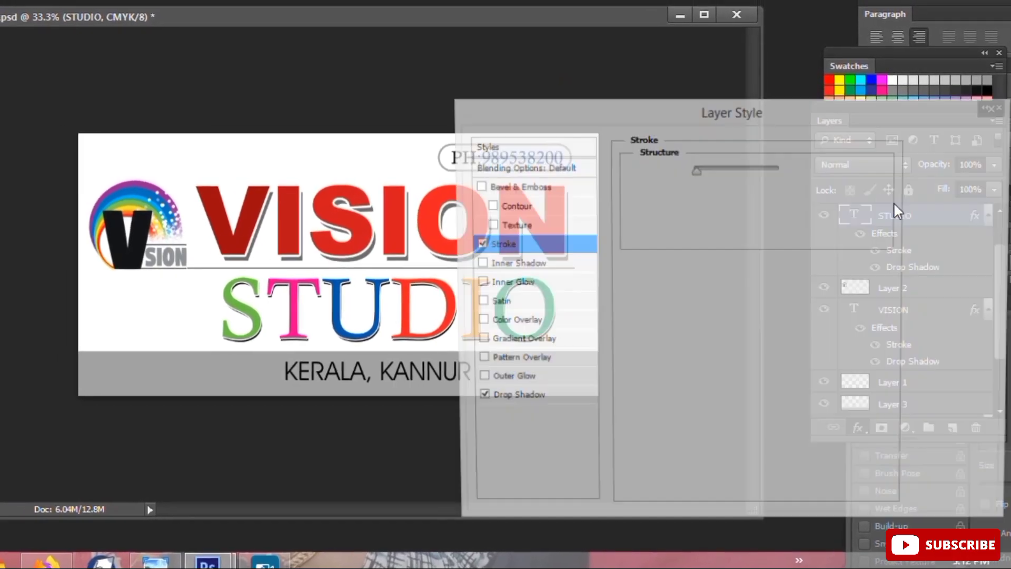
text(5)
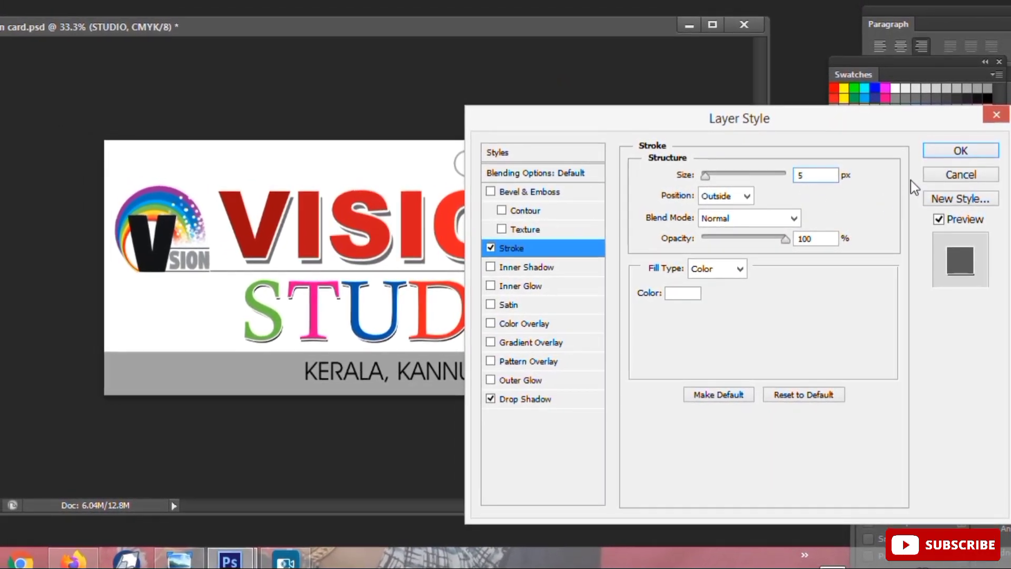
click(585, 398)
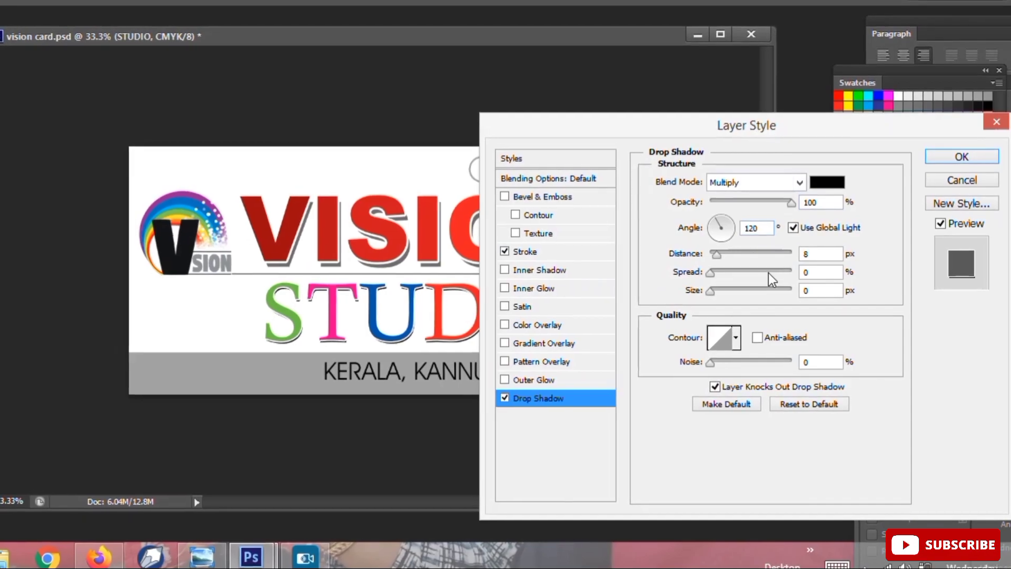
double_click(805, 253)
text(10)
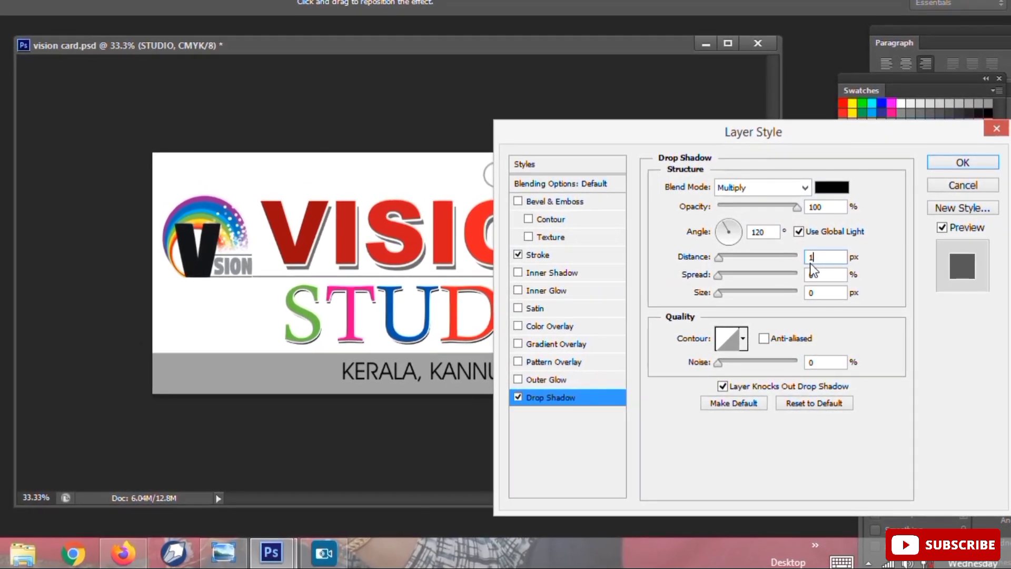
click(963, 166)
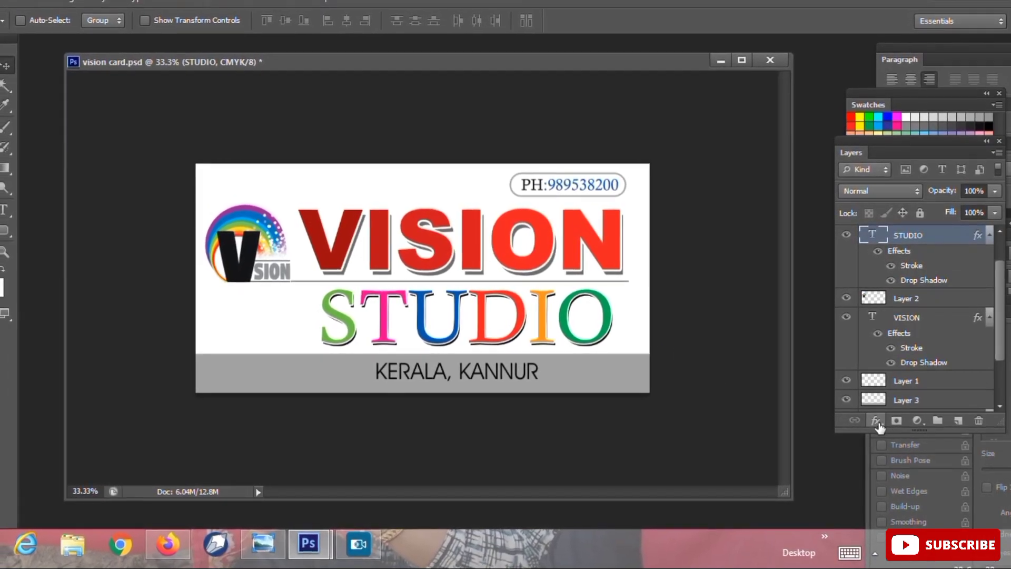
- Save the business card document with Ctrl+S
click(874, 420)
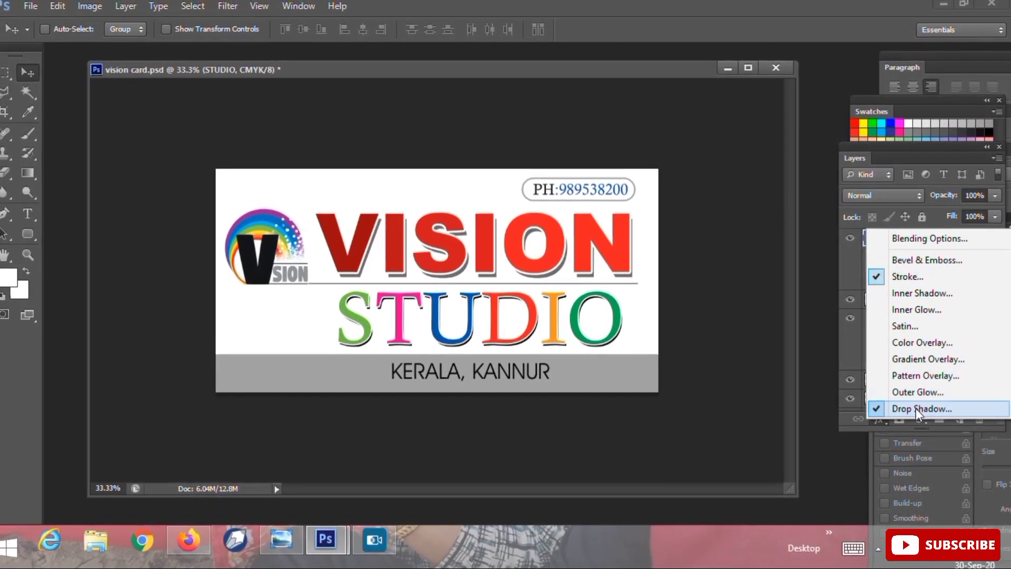
key(Escape)
key(ctrl+s)
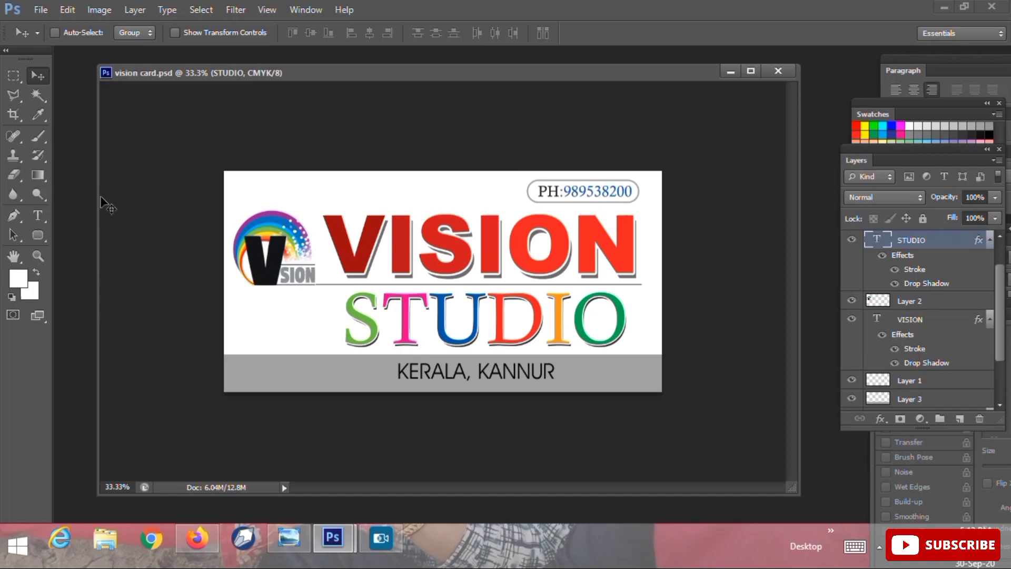
- Create a new layer with small yellow, magenta and blue squares clustered left of STUDIO
click(23, 80)
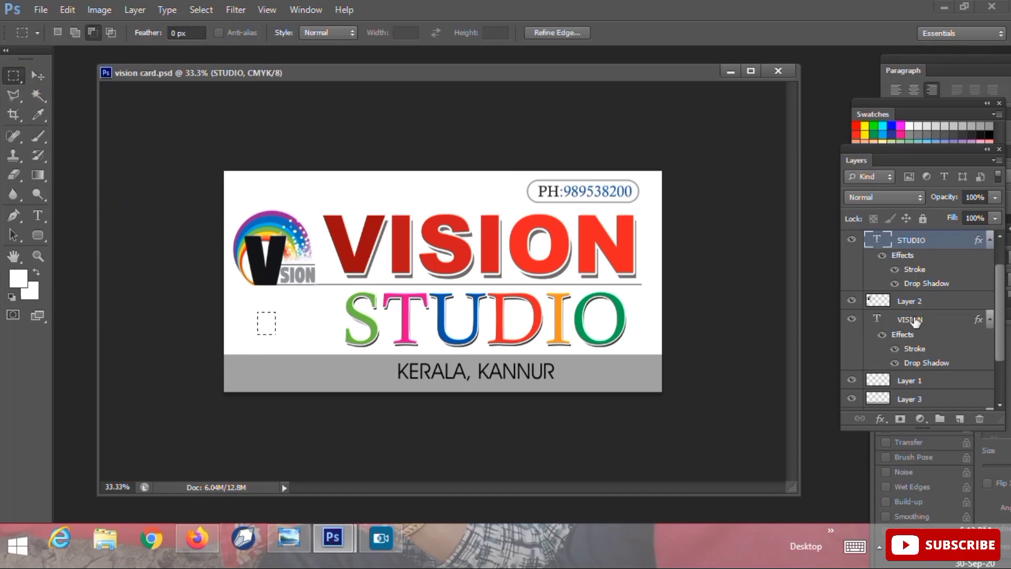
click(960, 418)
click(945, 108)
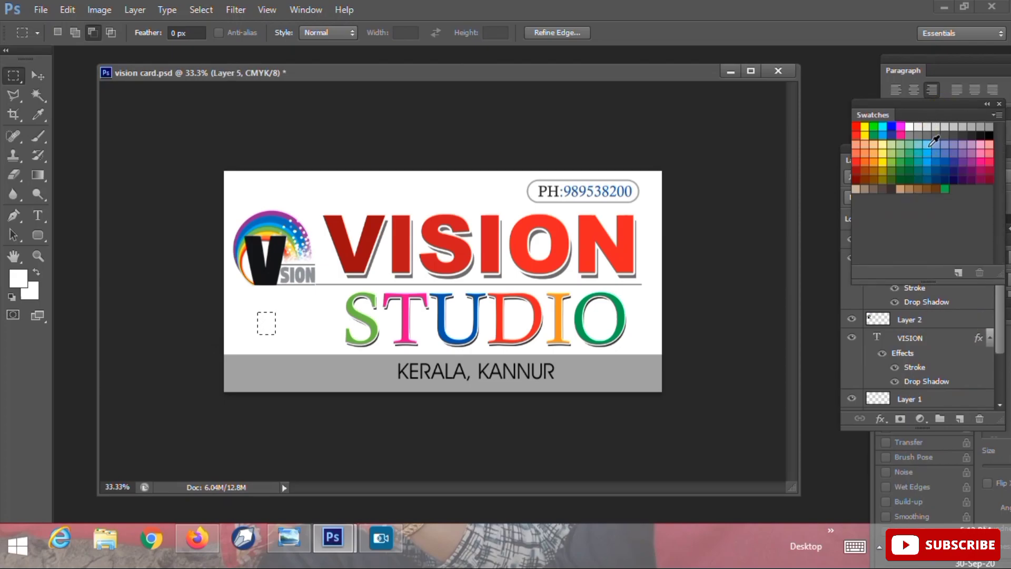
key(v)
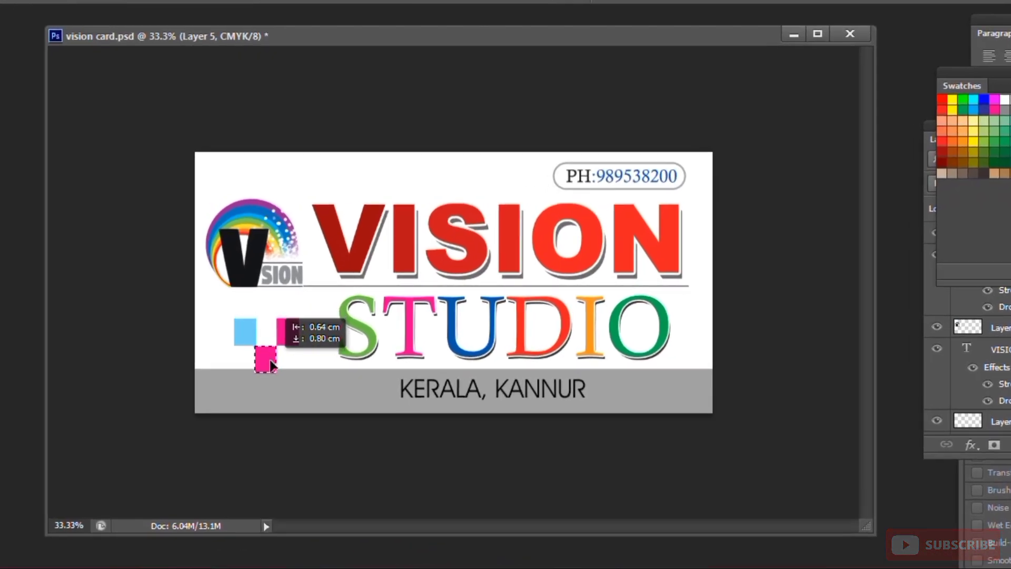
drag(305, 328, 288, 352)
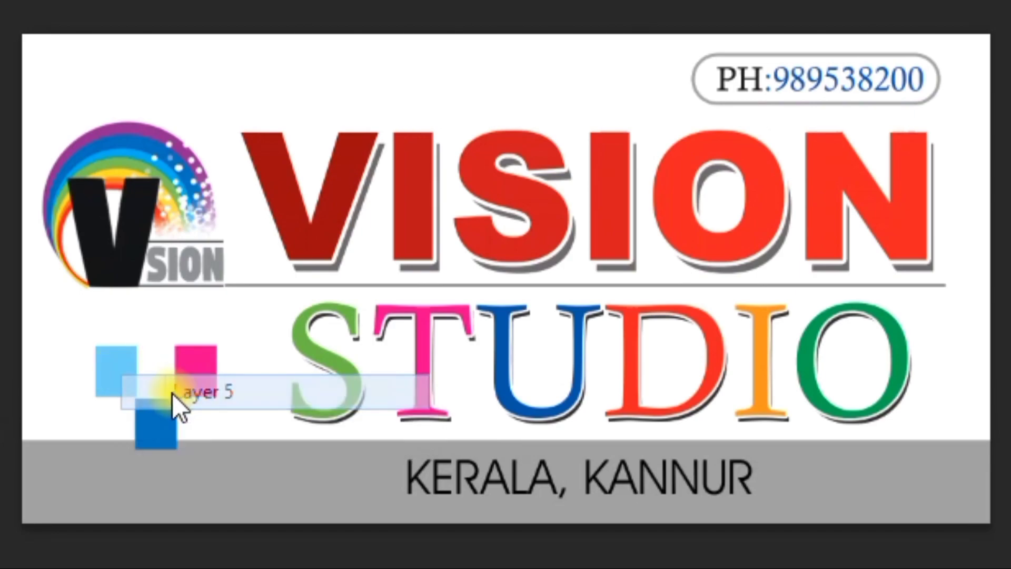
key(m)
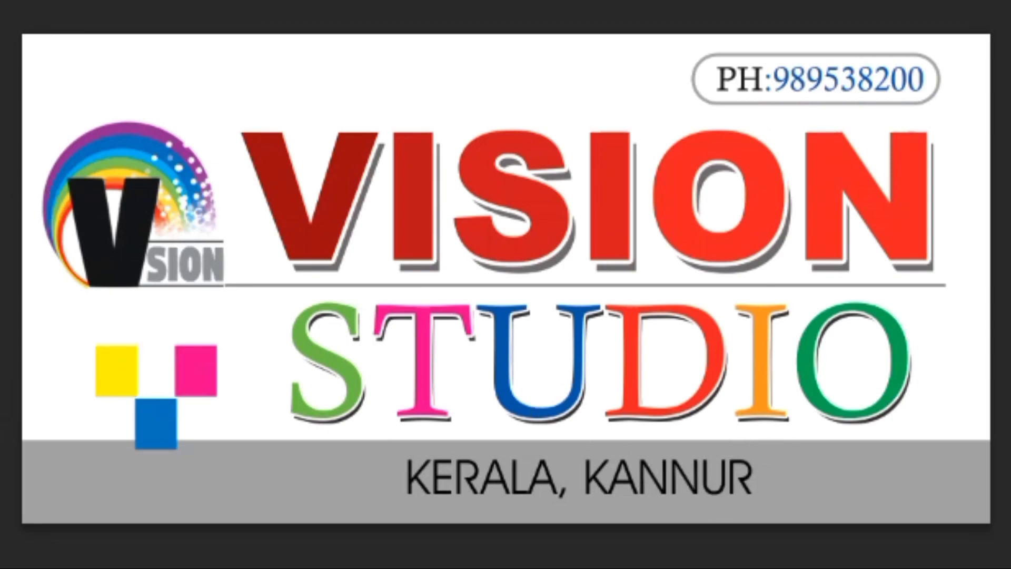
- Select the squares' layer and drag the three squares left and down
right_click(221, 378)
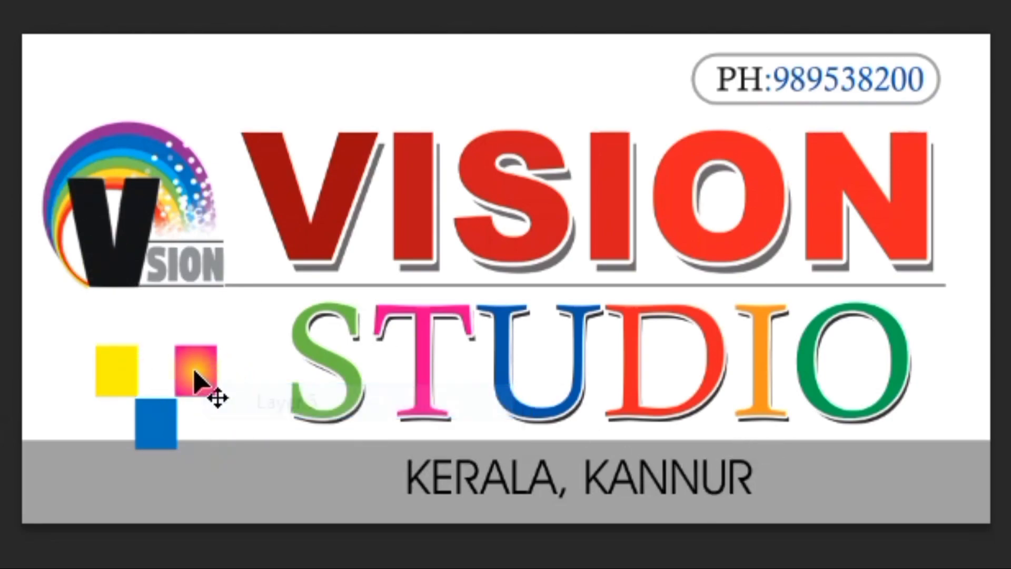
drag(203, 395, 180, 424)
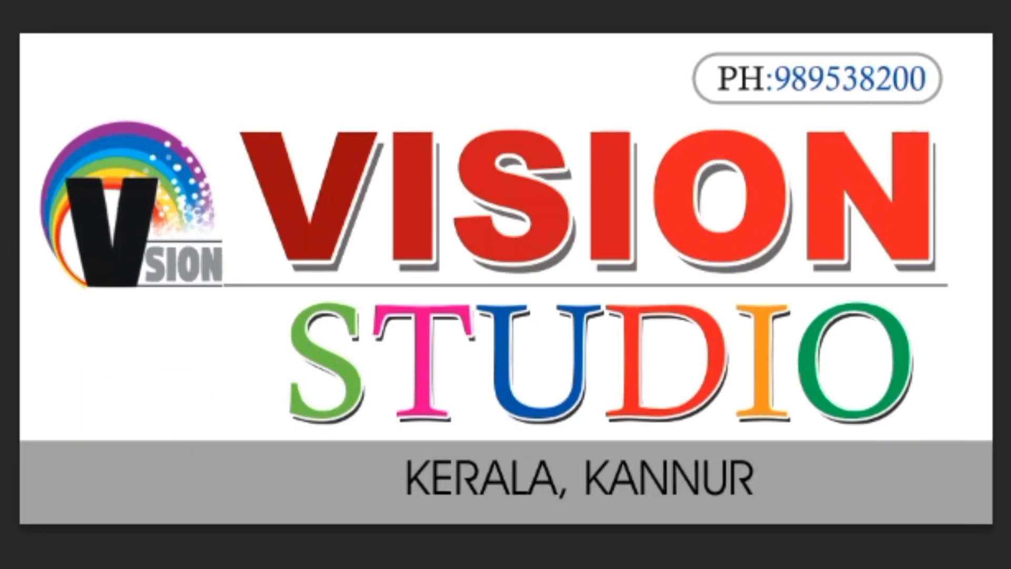